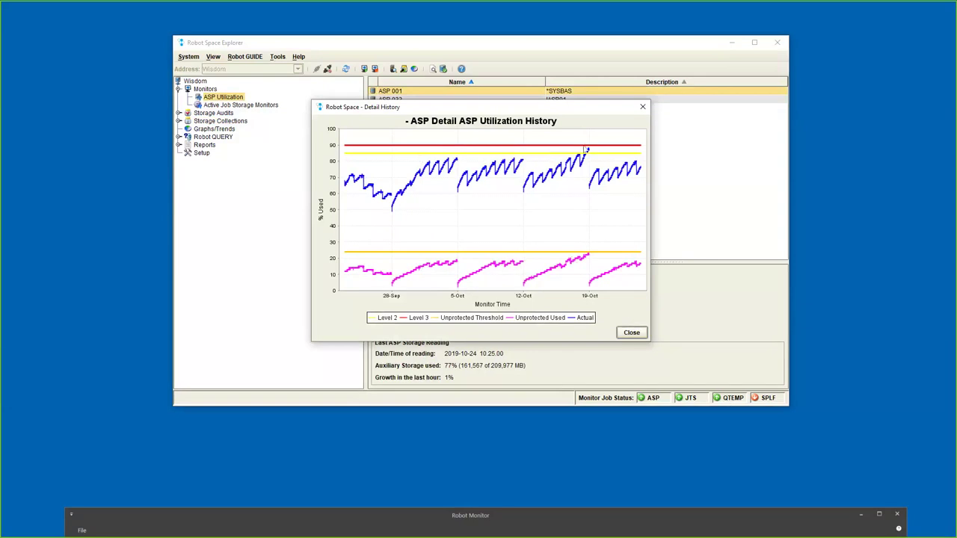
- Zoom the ASP detail history chart to the days around 19-Oct, and view the summary history of ASP 001
{"action": "left_click_drag", "start_coordinate": [557, 184], "coordinate": [662, 303]}
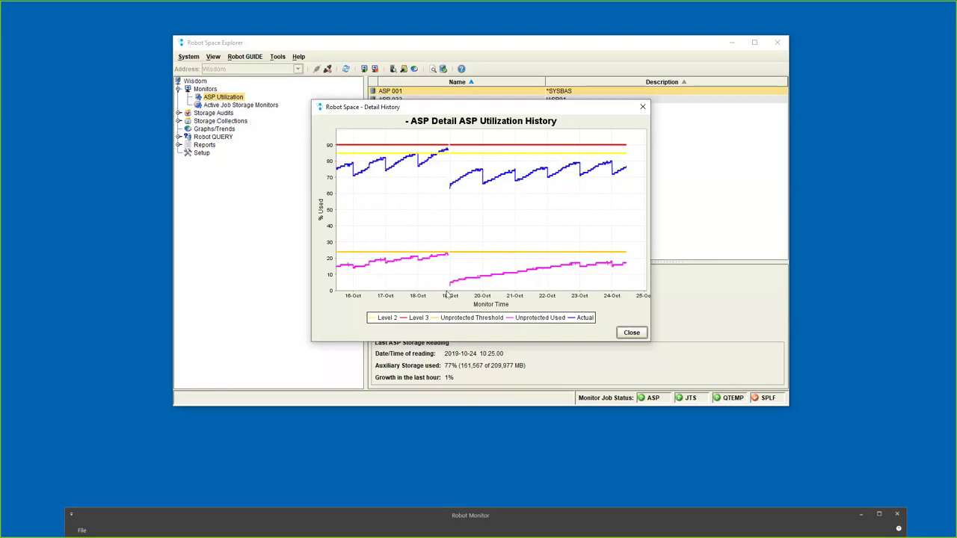
{"action": "left_click", "coordinate": [642, 108]}
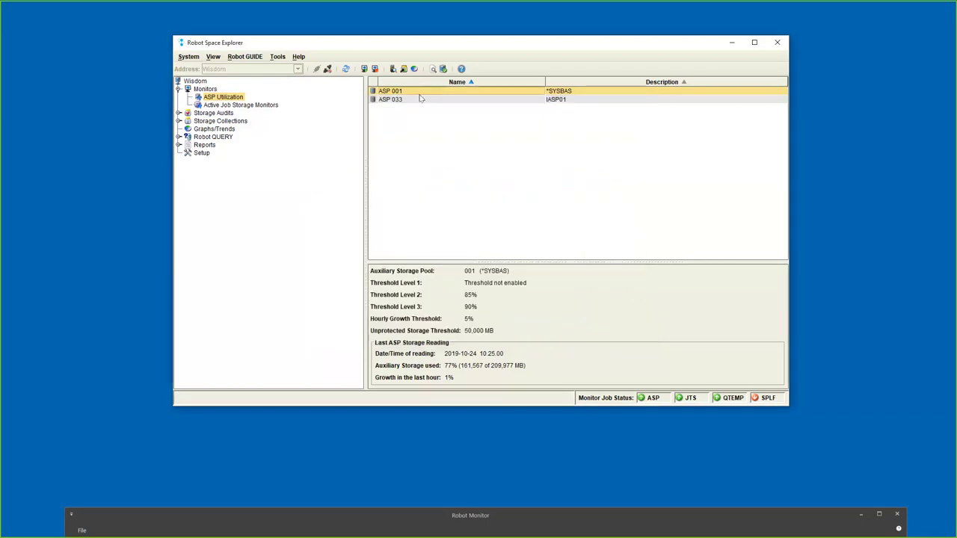
{"action": "right_click", "coordinate": [421, 93]}
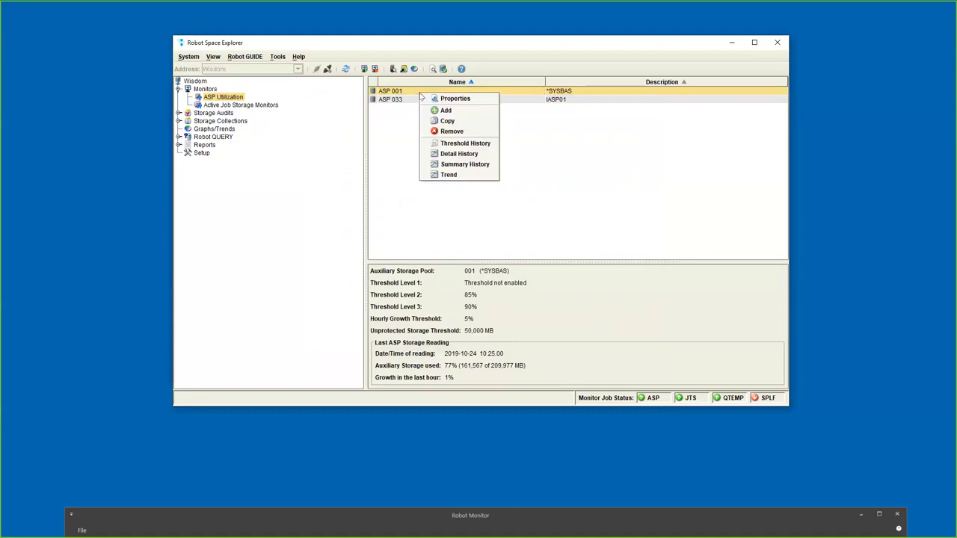
{"action": "left_click", "coordinate": [431, 163]}
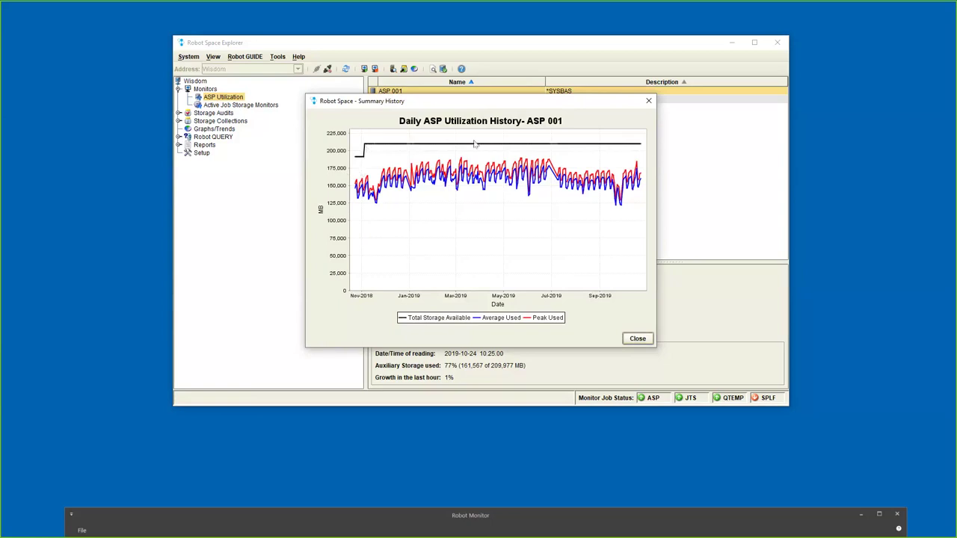
{"action": "left_click", "coordinate": [651, 102]}
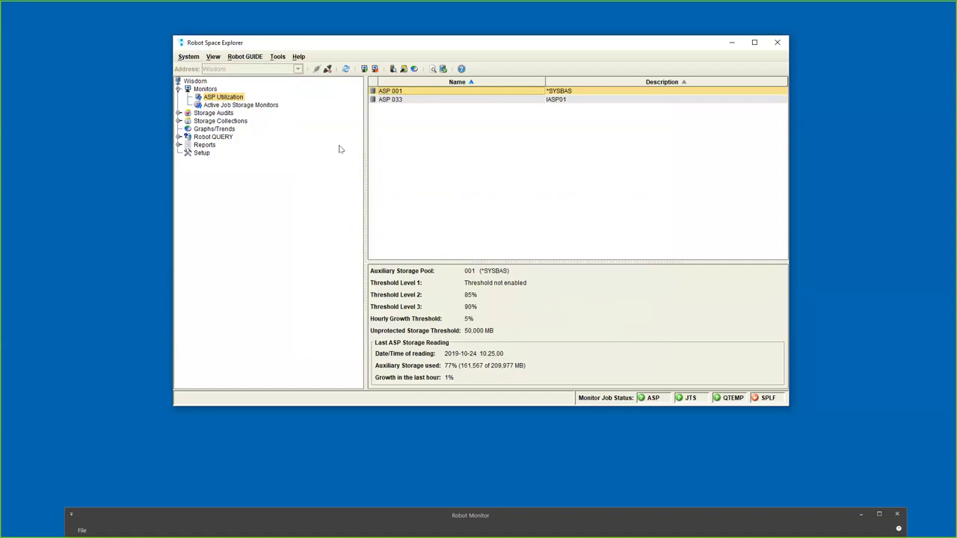
- View the active job storage monitors, and list the defined storage audits
{"action": "left_click", "coordinate": [234, 106]}
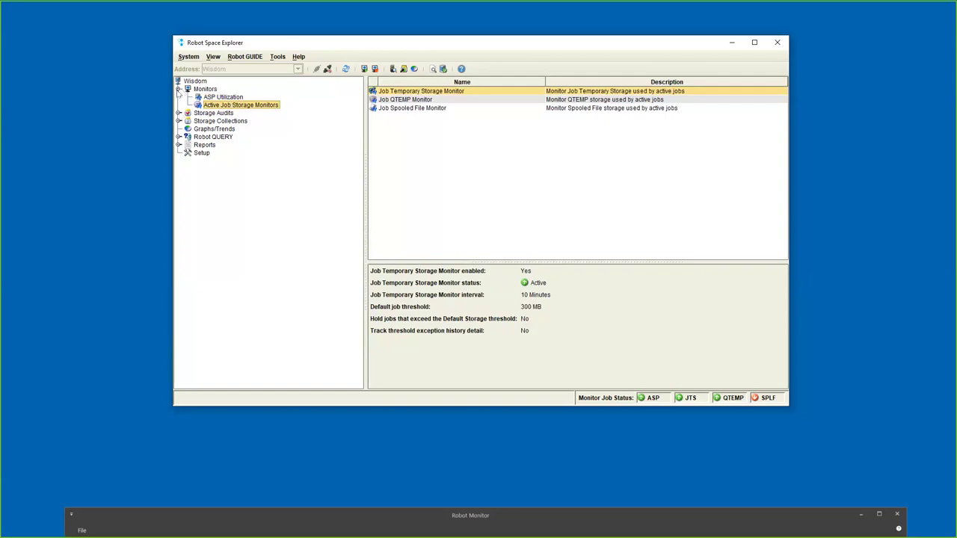
{"action": "left_click", "coordinate": [179, 89]}
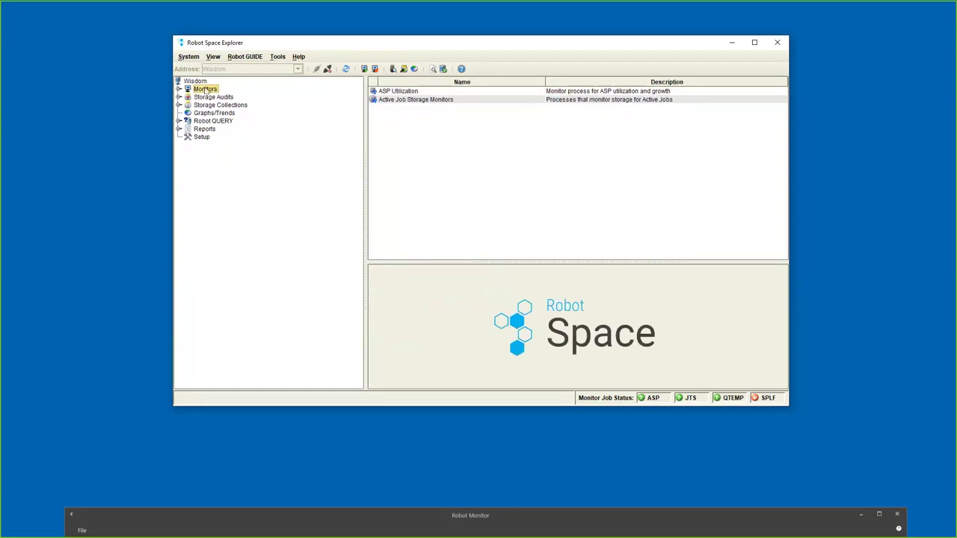
{"action": "left_click", "coordinate": [178, 98]}
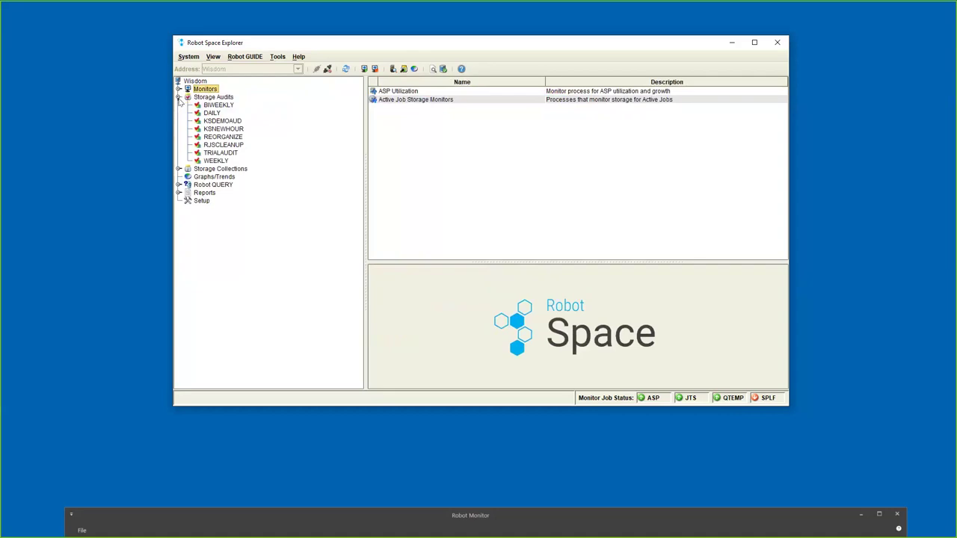
{"action": "left_click", "coordinate": [208, 100]}
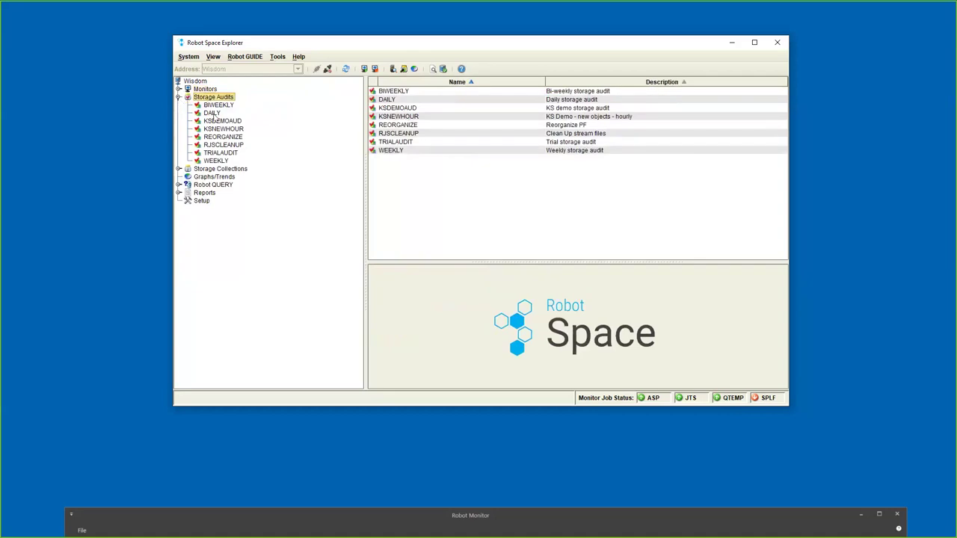
- Display the tasks of the DAILY storage audit and check which actions are available for the audit
{"action": "left_click", "coordinate": [212, 113]}
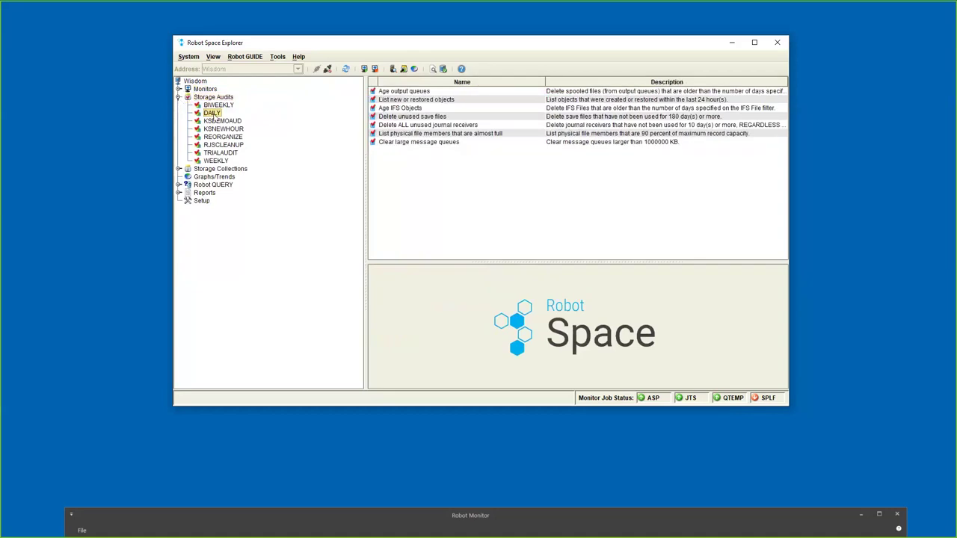
{"action": "right_click", "coordinate": [214, 117]}
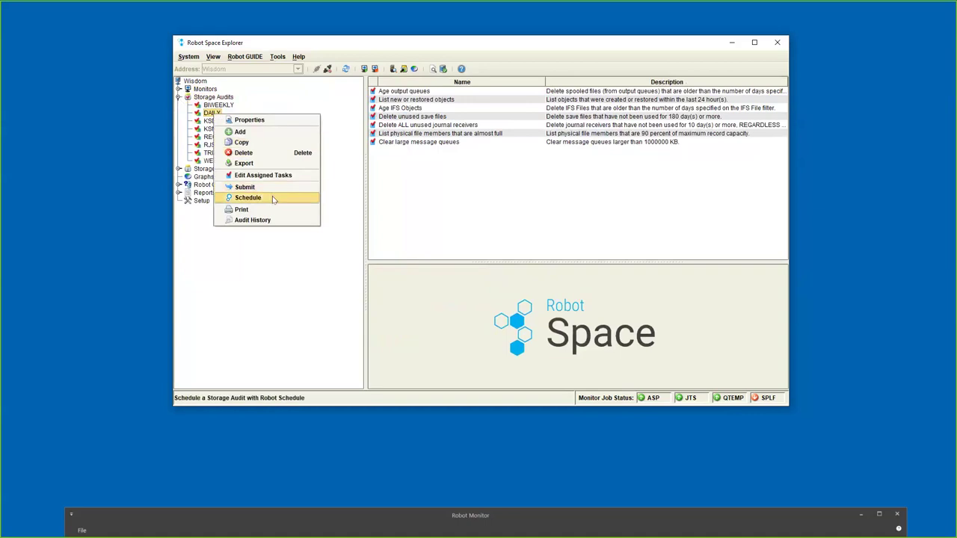
{"action": "left_click", "coordinate": [340, 195]}
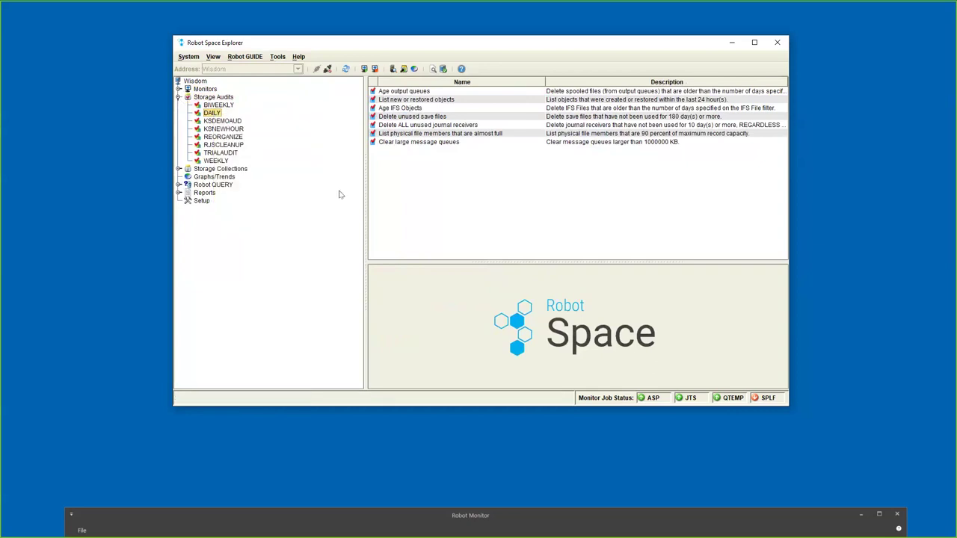
- Review the DAILY audit's first five tasks, from Age output queues to Delete ALL unused journal receivers, and collapse the storage audits
{"action": "left_click", "coordinate": [436, 92]}
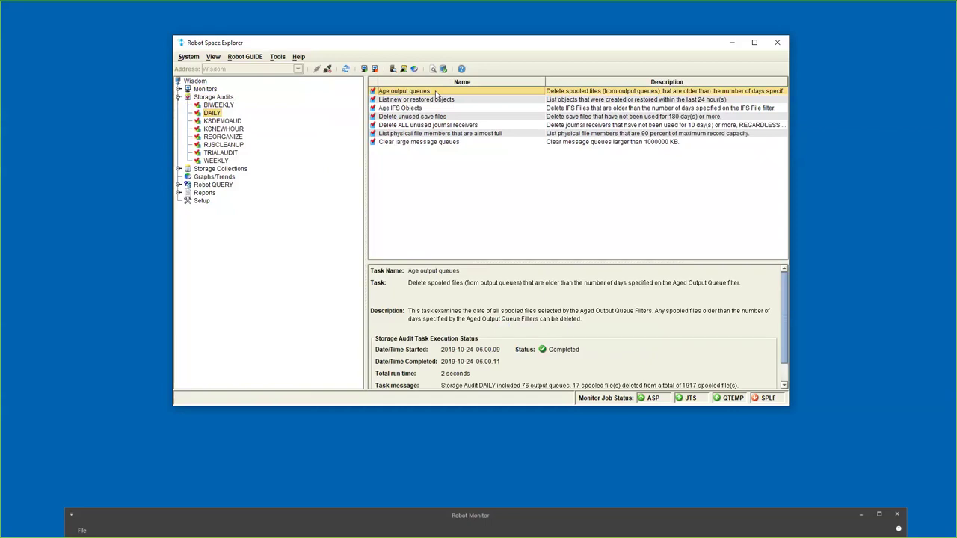
{"action": "left_click", "coordinate": [468, 102]}
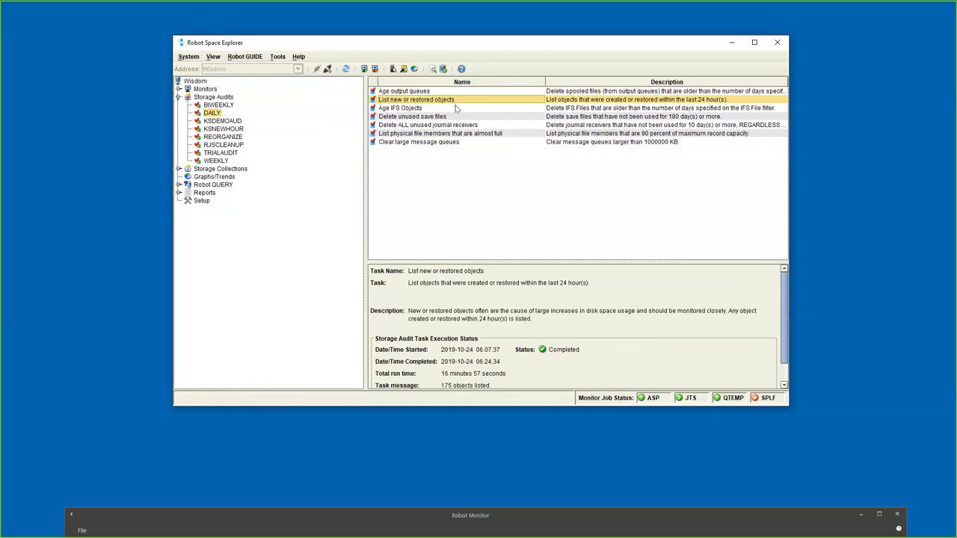
{"action": "left_click", "coordinate": [456, 109]}
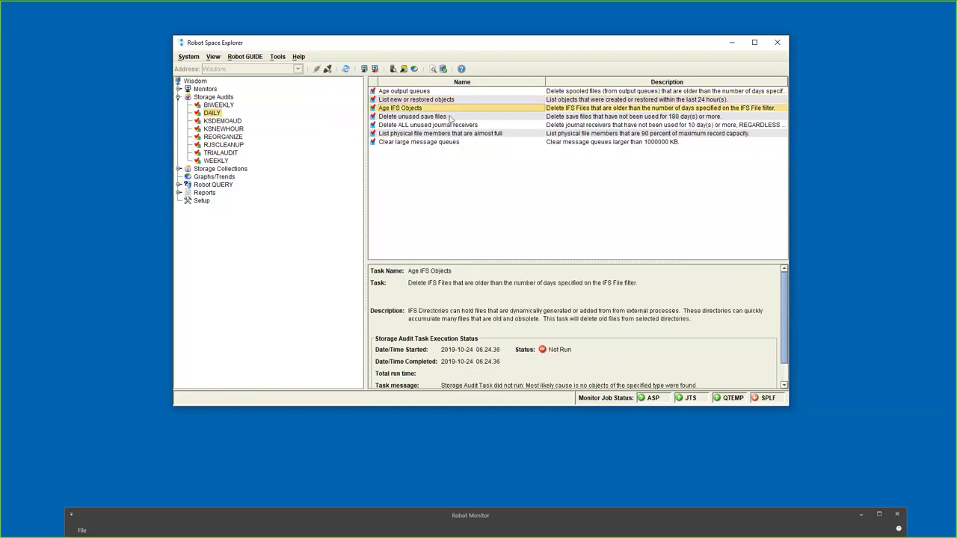
{"action": "left_click", "coordinate": [451, 116]}
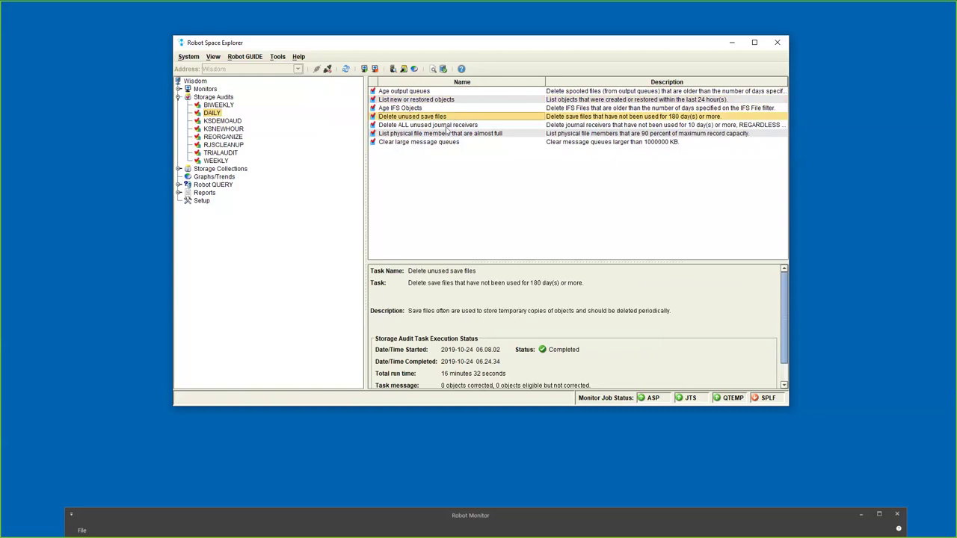
{"action": "left_click", "coordinate": [446, 125]}
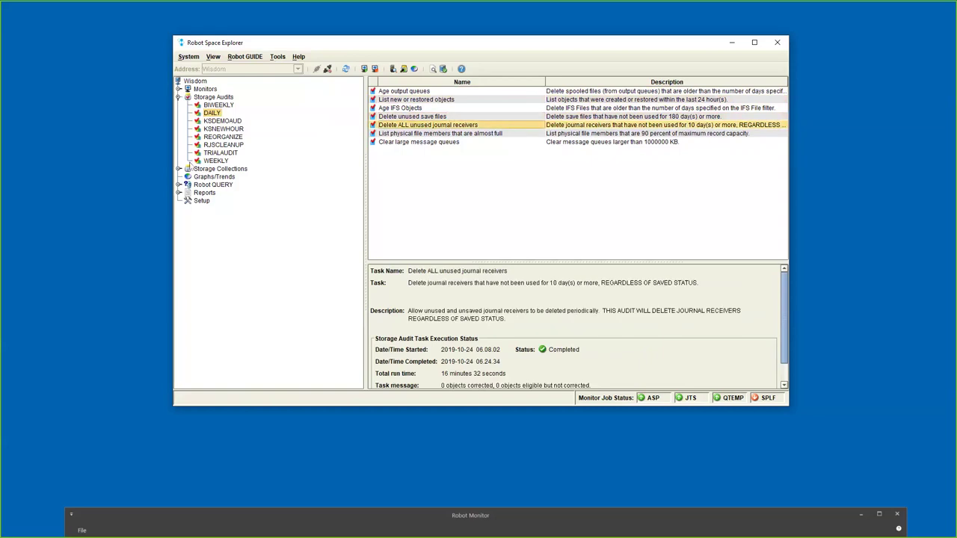
{"action": "left_click", "coordinate": [178, 97]}
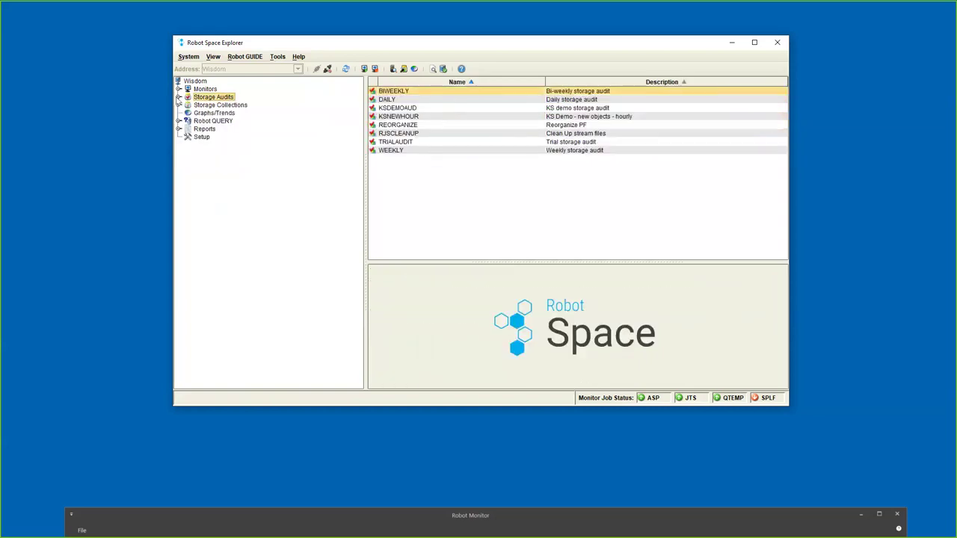
- List the storage collection groups and show the details of the DETAIL group
{"action": "left_click", "coordinate": [179, 105]}
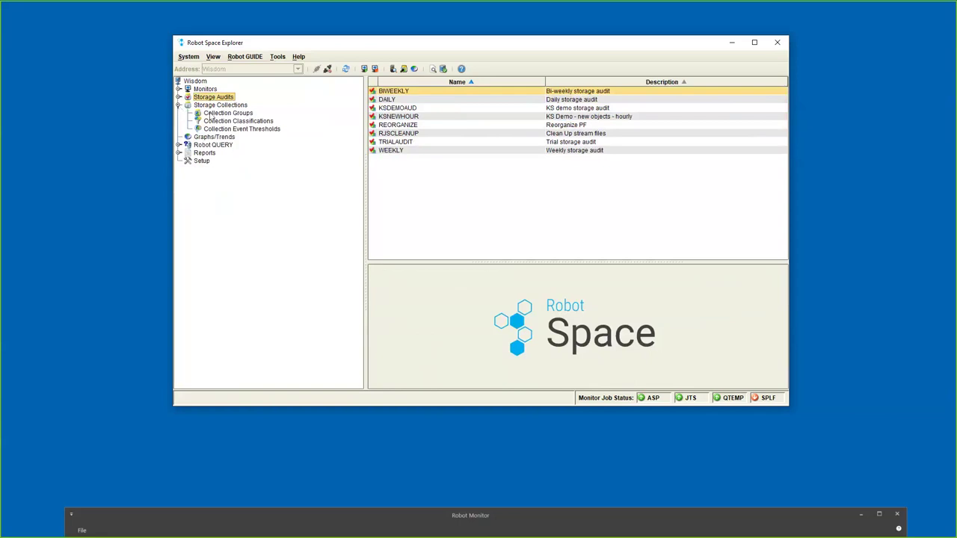
{"action": "left_click", "coordinate": [212, 113]}
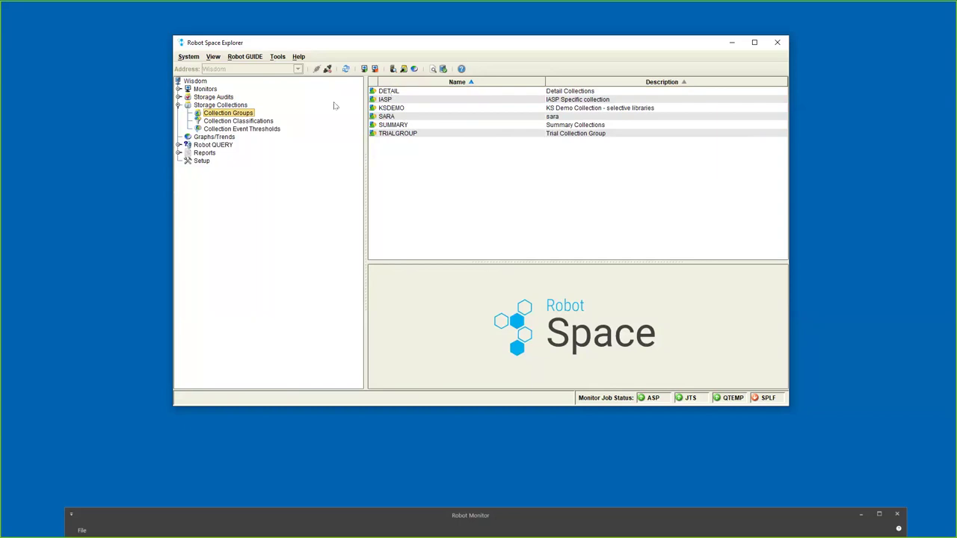
{"action": "left_click", "coordinate": [396, 92]}
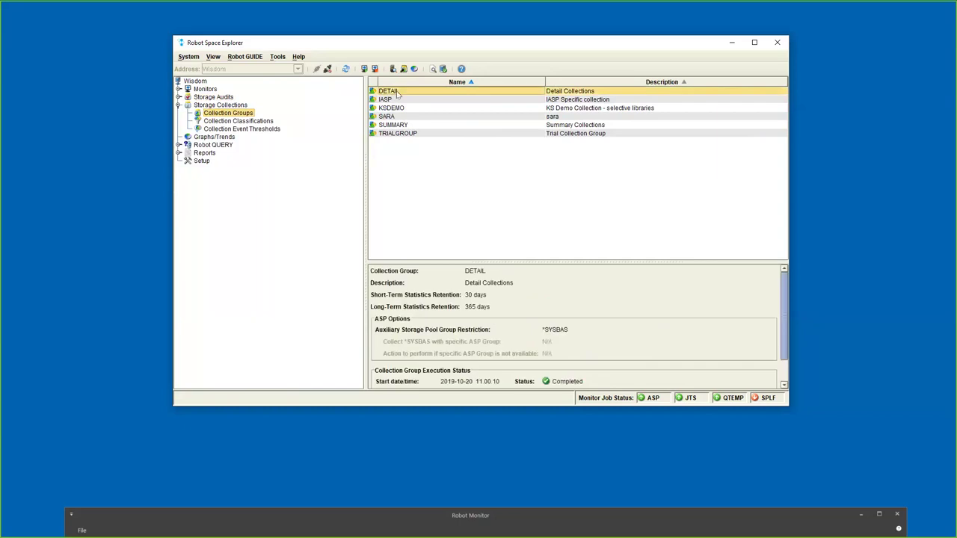
- Open the collection history of the DETAIL group
{"action": "right_click", "coordinate": [398, 93]}
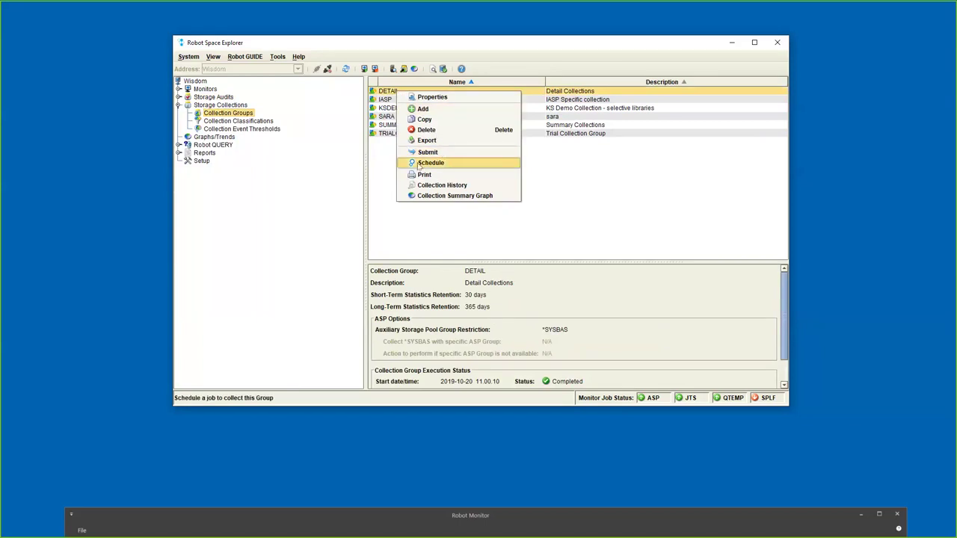
{"action": "left_click", "coordinate": [394, 92]}
{"action": "right_click", "coordinate": [395, 91]}
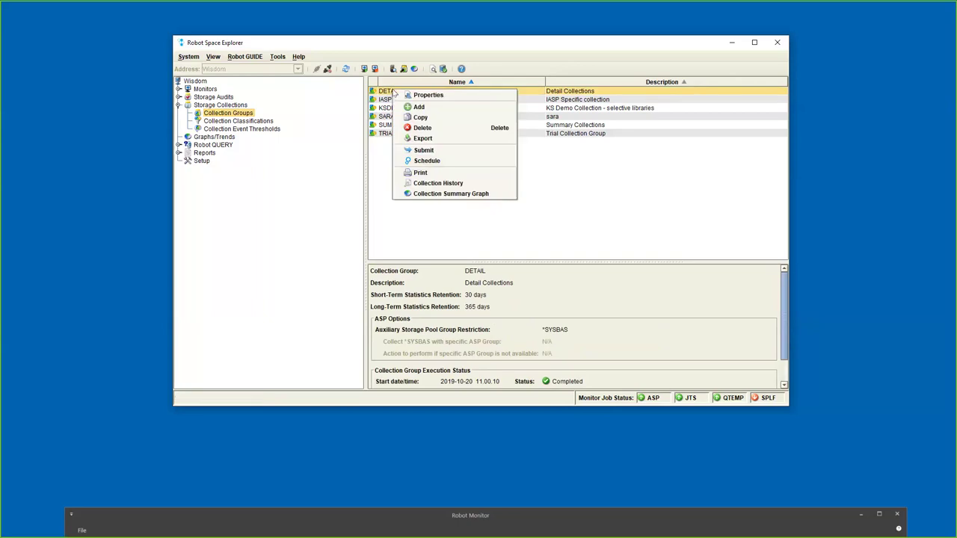
{"action": "left_click", "coordinate": [437, 183]}
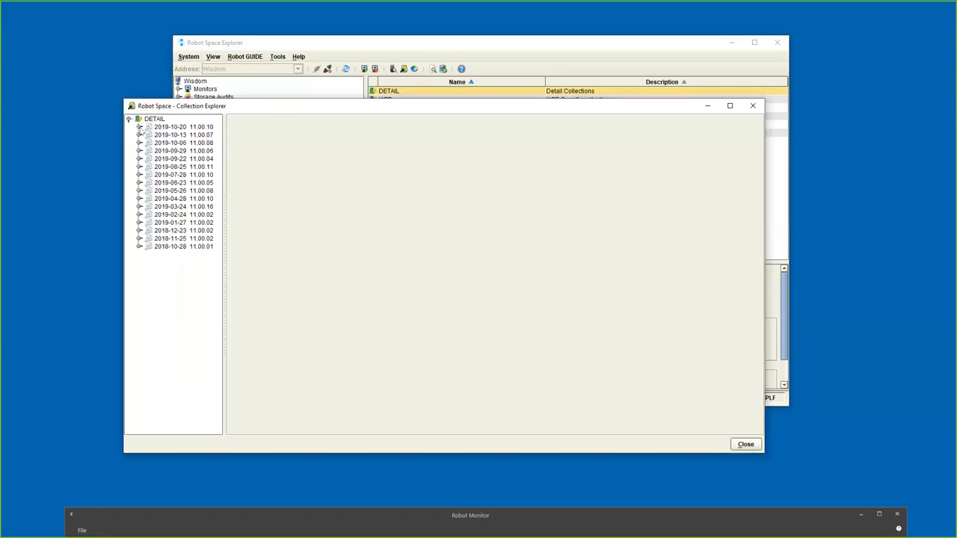
- Examine the IFS directories and the new IFS directories of the 2019-10-20 11.00.10 collection
{"action": "left_click", "coordinate": [139, 127]}
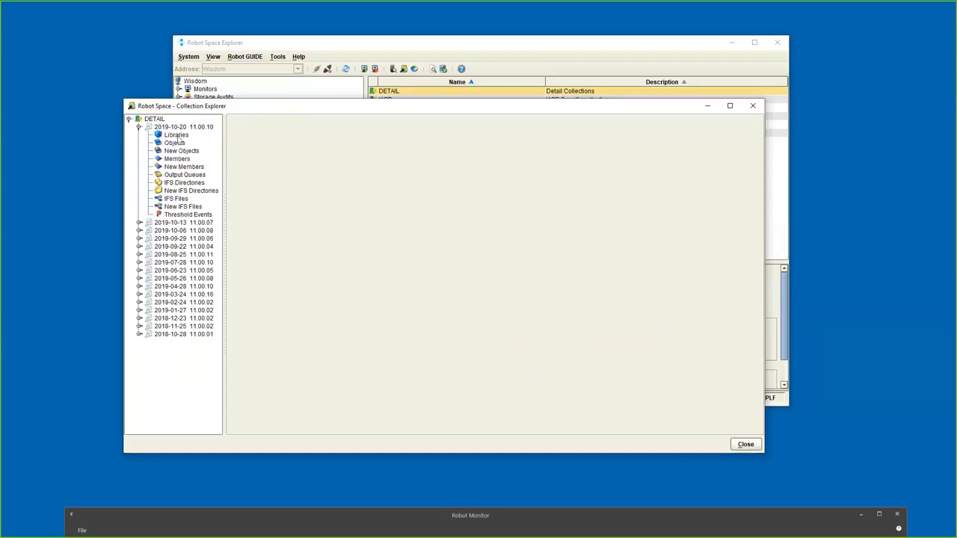
{"action": "left_click", "coordinate": [180, 184]}
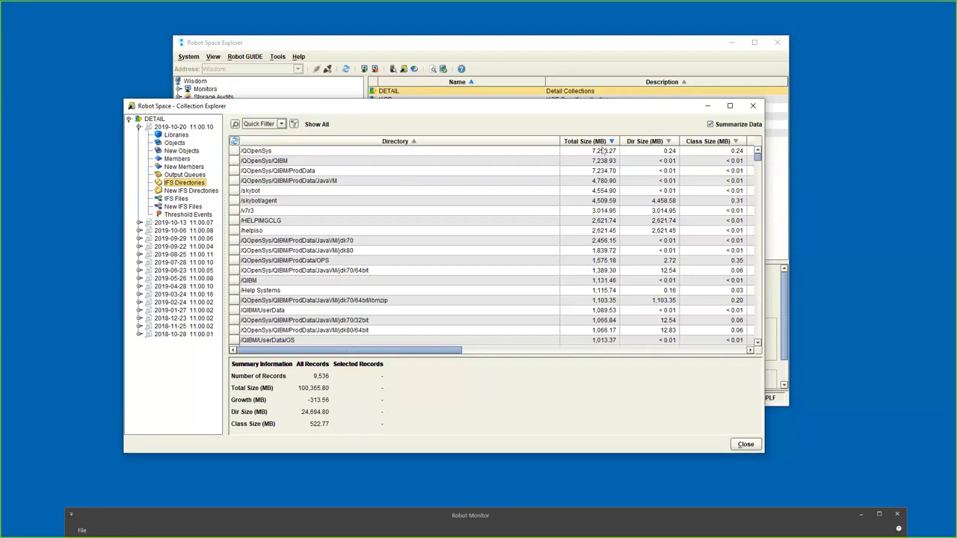
{"action": "left_click", "coordinate": [187, 190]}
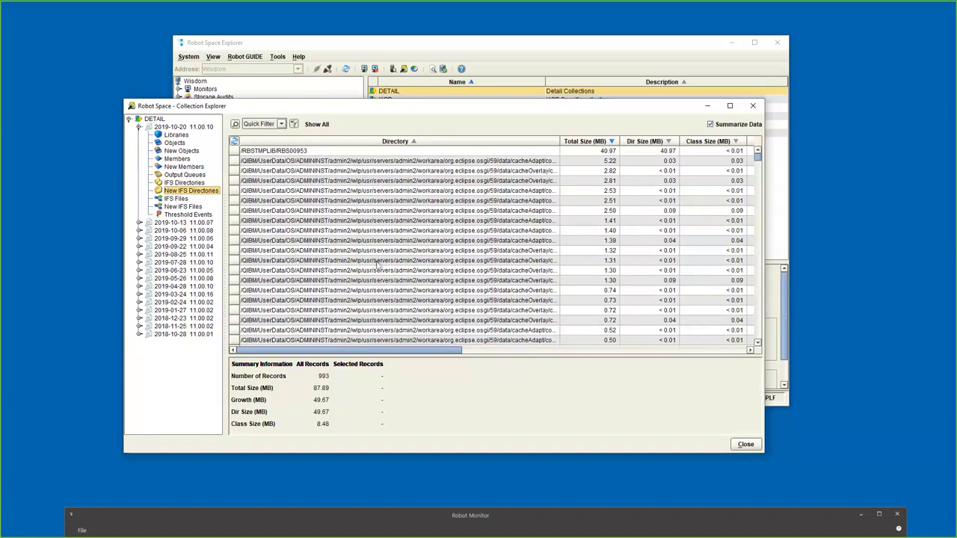
- List the collected objects of the /skybot/agent directory from the collection's IFS directories
{"action": "left_click", "coordinate": [182, 183]}
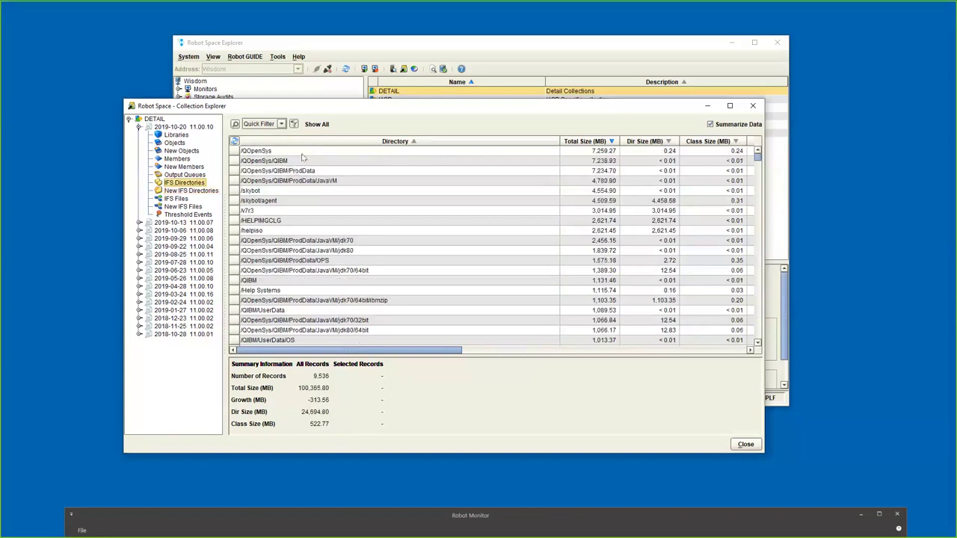
{"action": "right_click", "coordinate": [297, 201]}
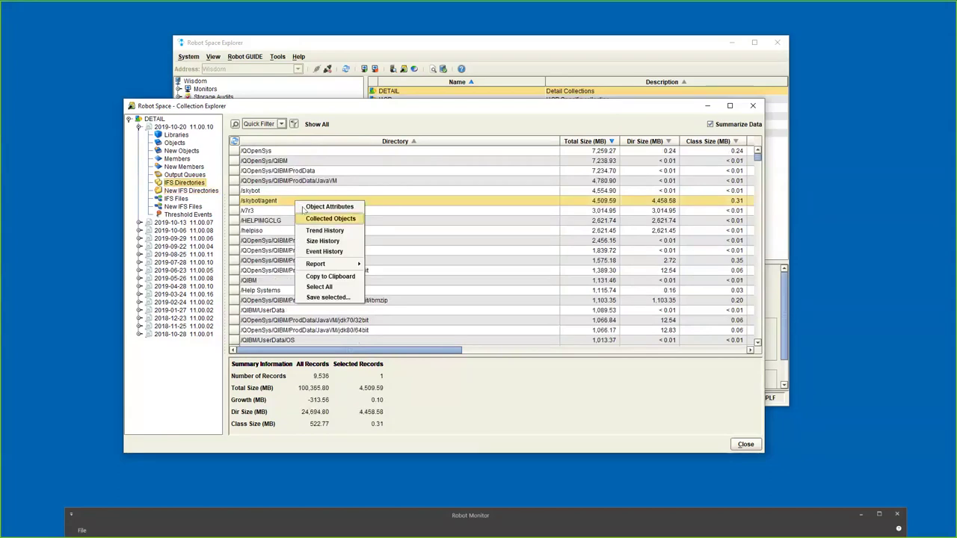
{"action": "left_click", "coordinate": [306, 215]}
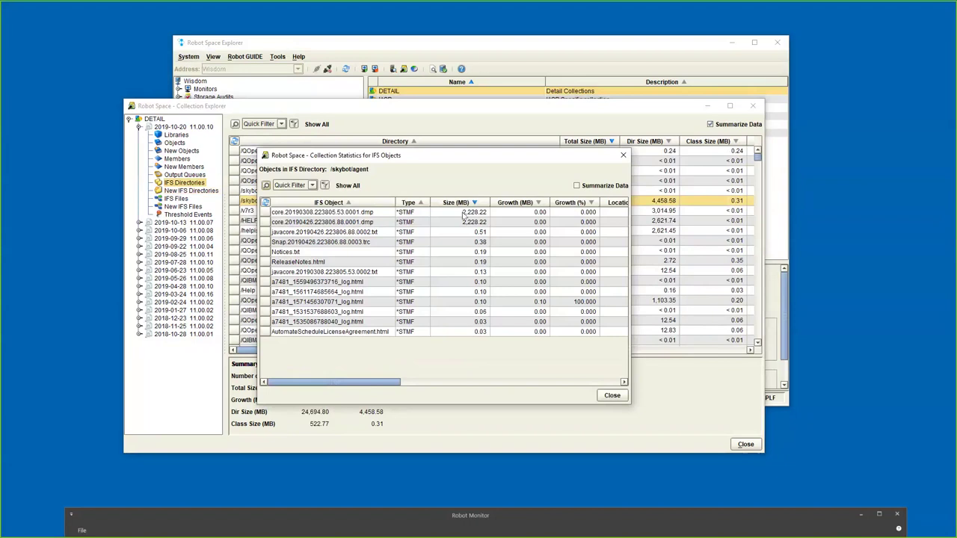
- Preview an IFS File Statistics report as Text in PDF for the two largest core dump files, and close the preview
{"action": "left_click_drag", "start_coordinate": [462, 214], "coordinate": [462, 222]}
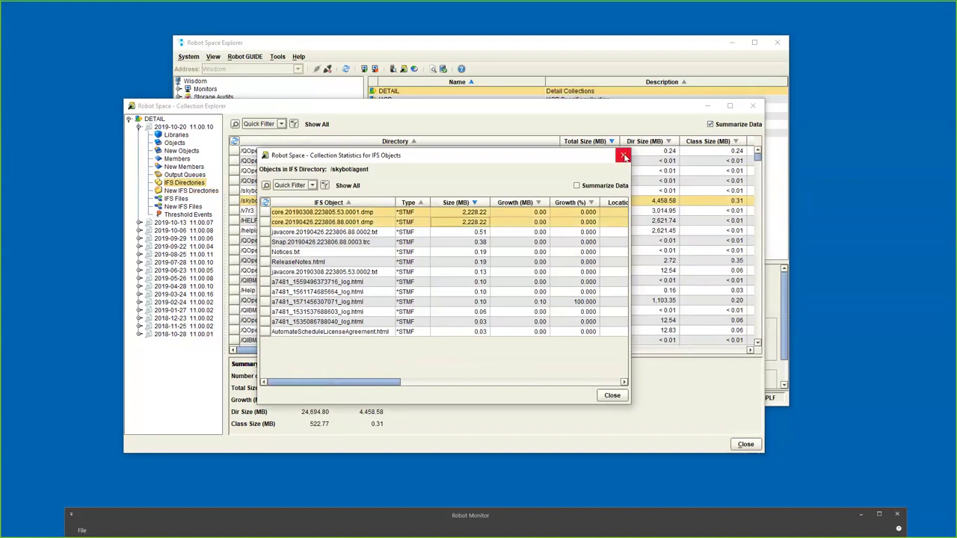
{"action": "right_click", "coordinate": [423, 212]}
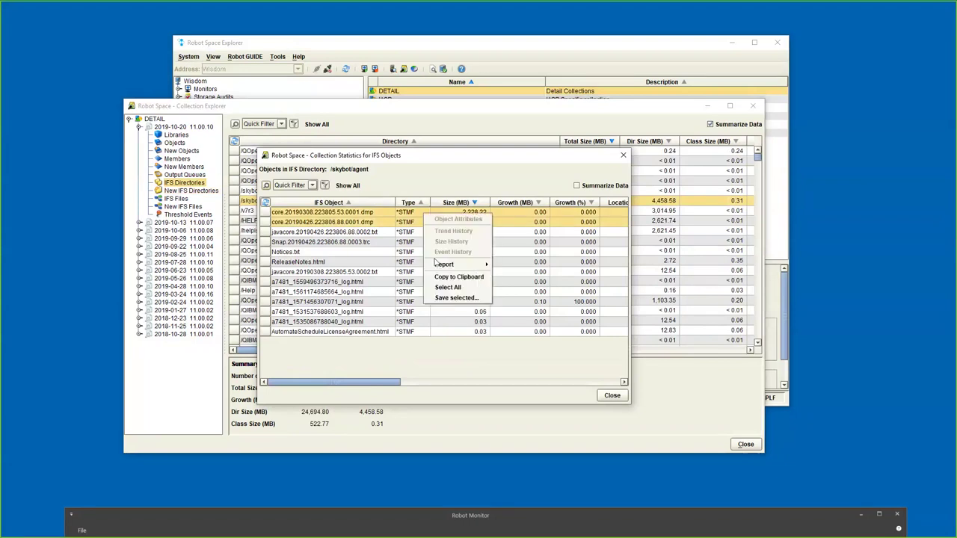
{"action": "mouse_move", "coordinate": [456, 263]}
{"action": "left_click", "coordinate": [516, 271]}
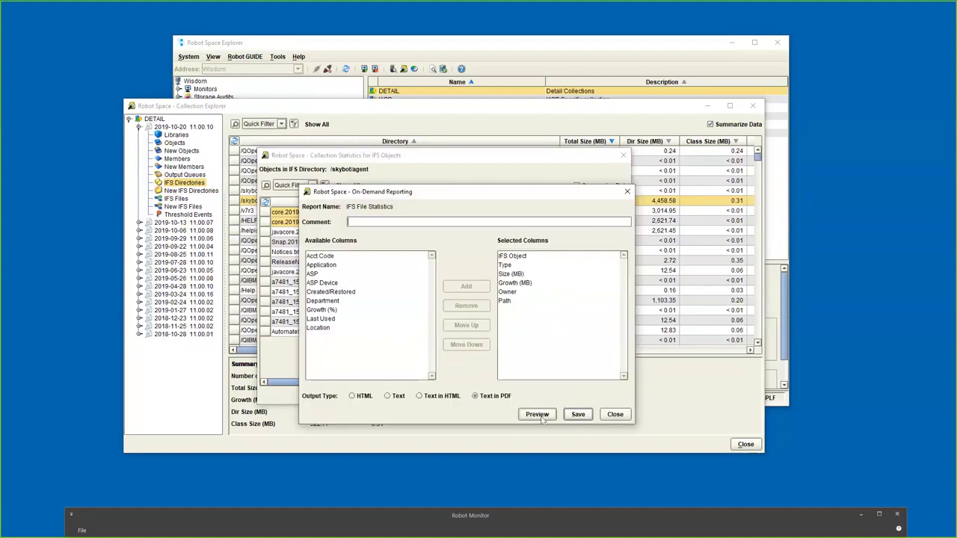
{"action": "left_click", "coordinate": [540, 416]}
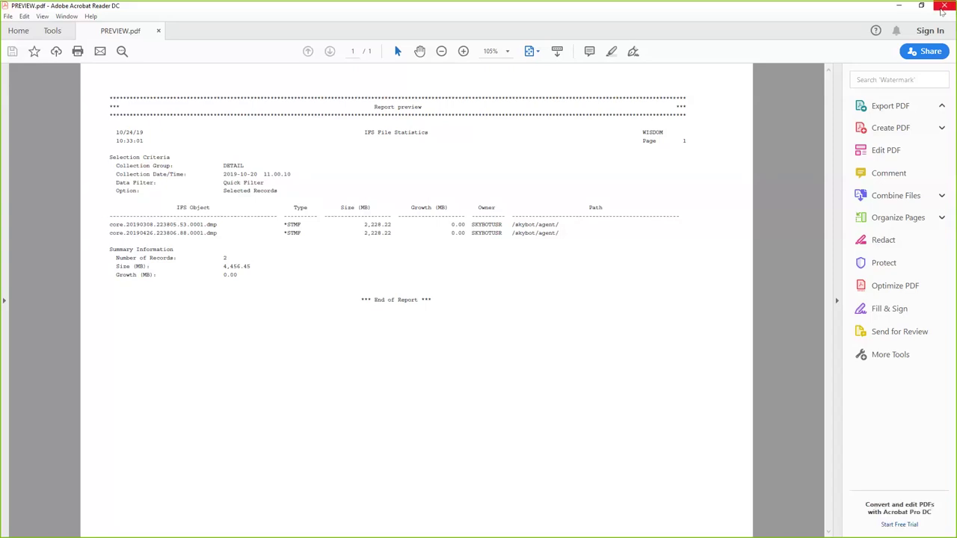
{"action": "left_click", "coordinate": [943, 6]}
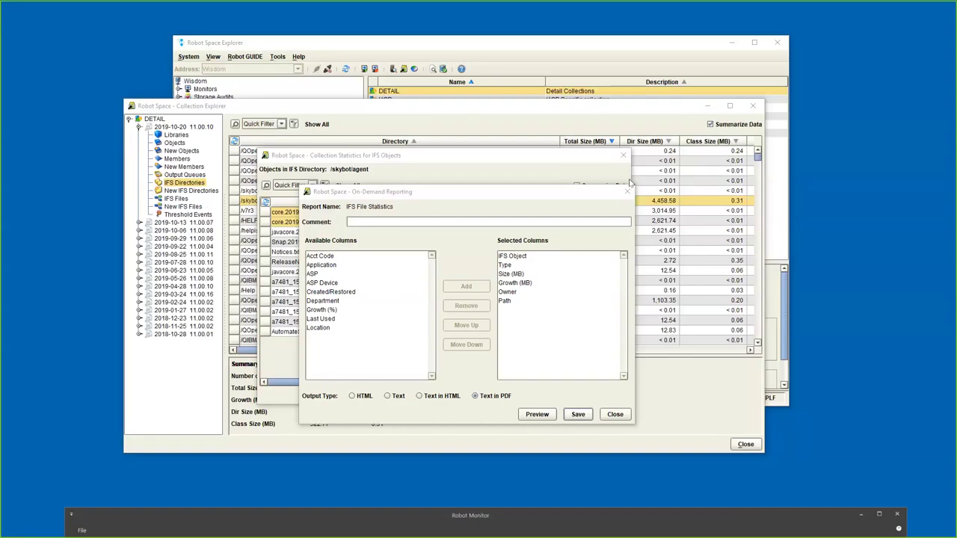
- Close the on-demand report and compare the IFS directories of the 2019-10-20 11.00.10 and 2018-10-28 11.00.01 collections
{"action": "left_click", "coordinate": [627, 192]}
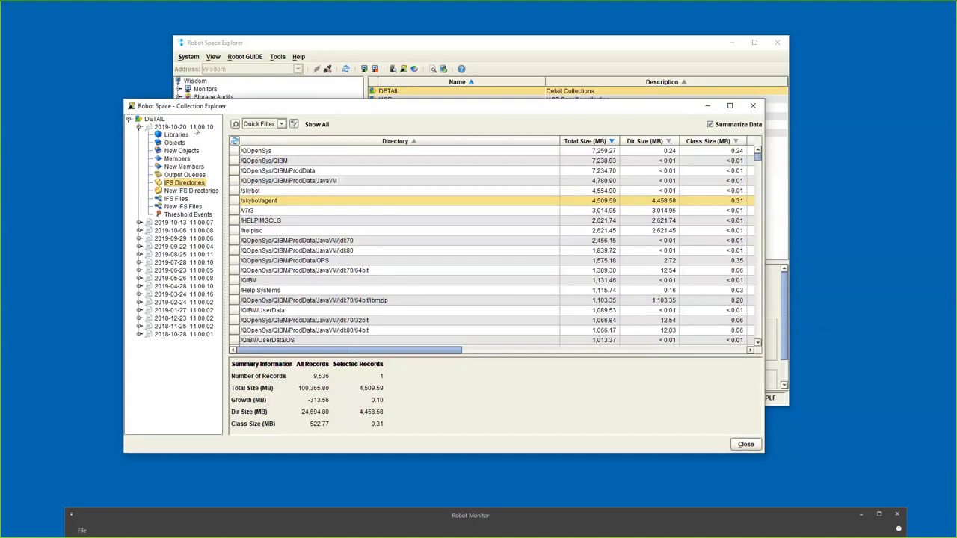
{"action": "left_click", "coordinate": [183, 127]}
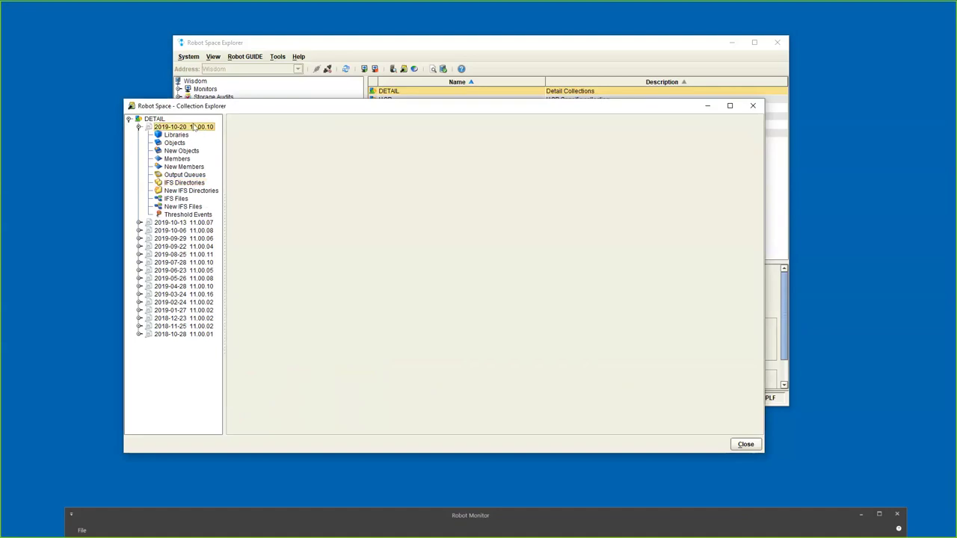
{"action": "left_click", "coordinate": [192, 335]}
{"action": "right_click", "coordinate": [191, 337]}
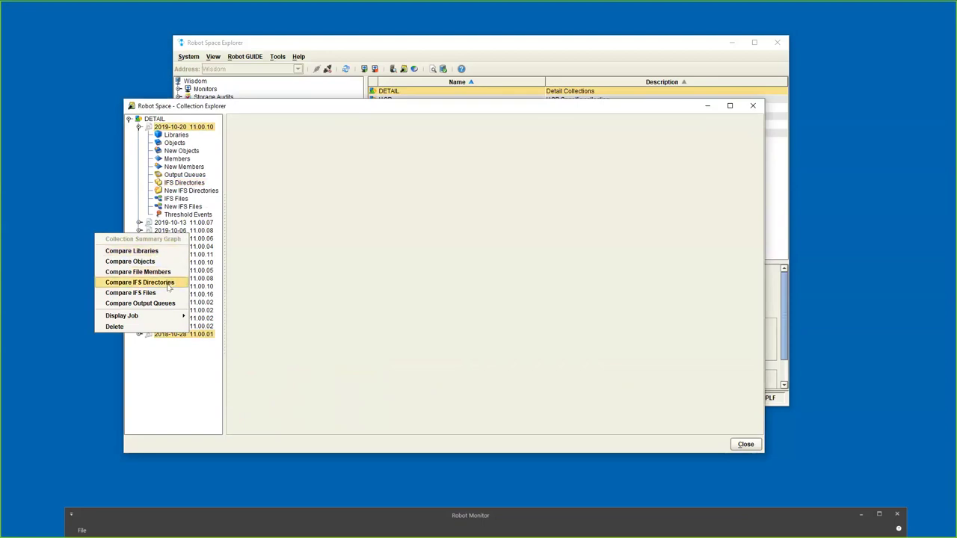
{"action": "left_click", "coordinate": [164, 282]}
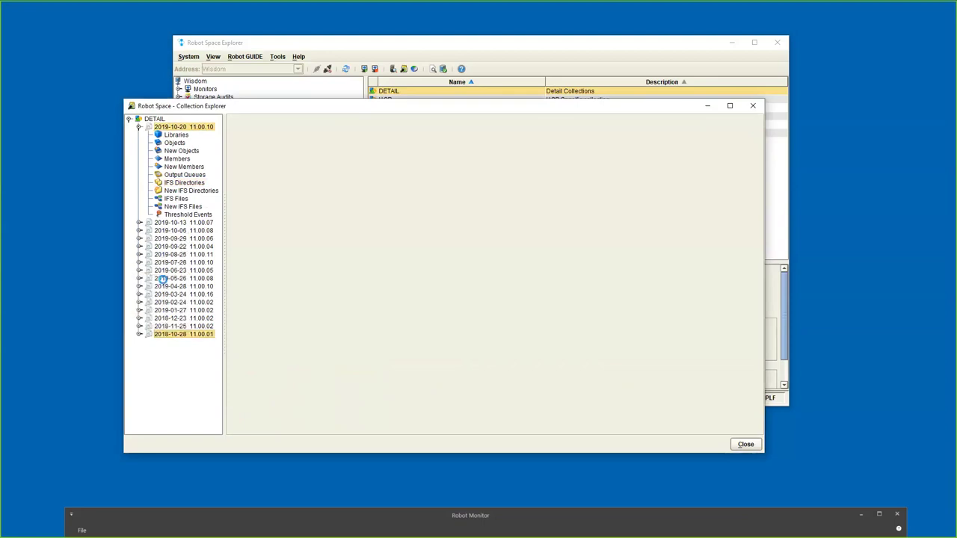
{"action": "left_click", "coordinate": [538, 388]}
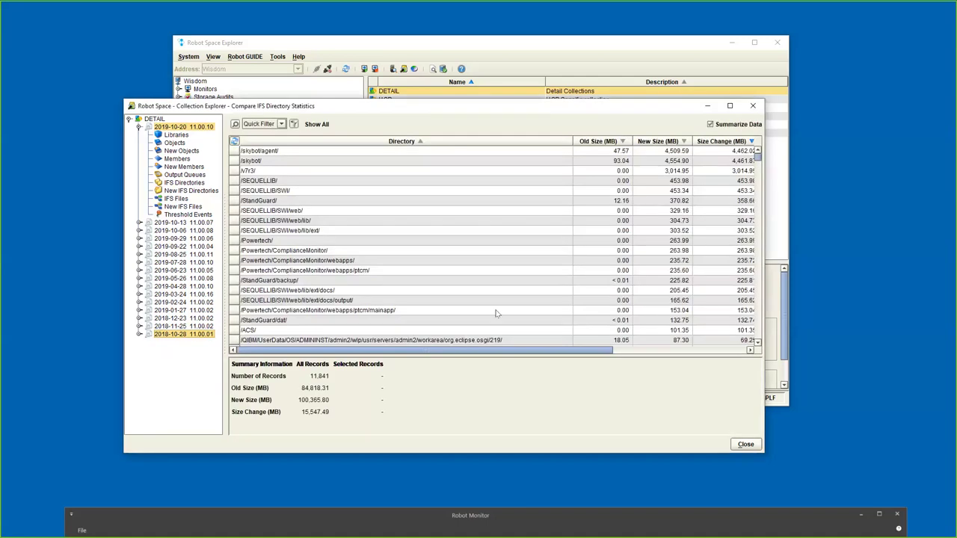
- Display the size history graph of the /skybot/agent/ directory from the IFS directory comparison
{"action": "left_click", "coordinate": [329, 152]}
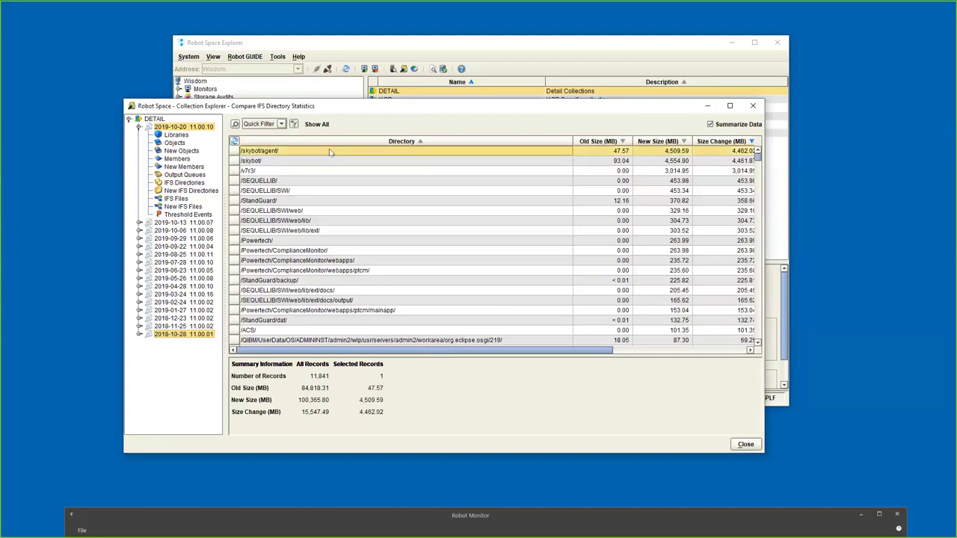
{"action": "right_click", "coordinate": [330, 153]}
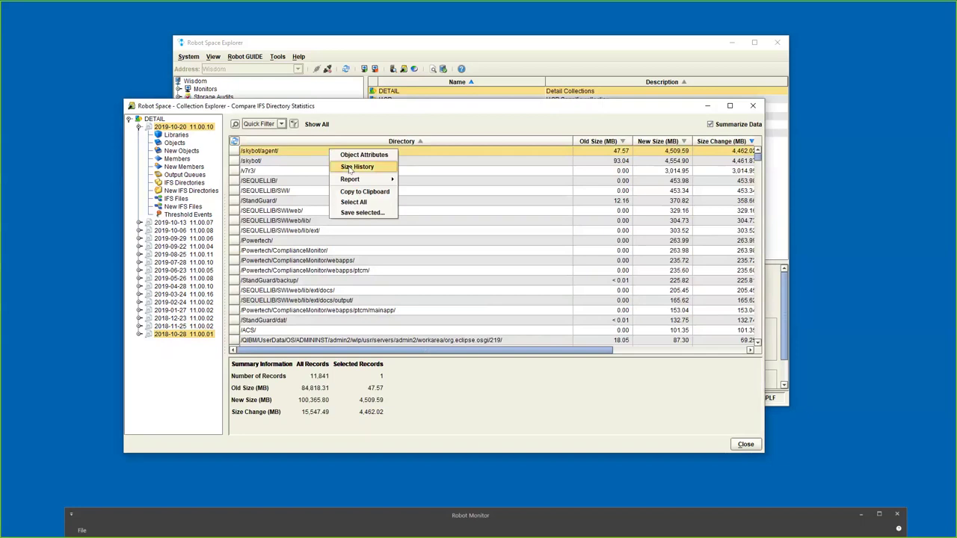
{"action": "left_click", "coordinate": [302, 153]}
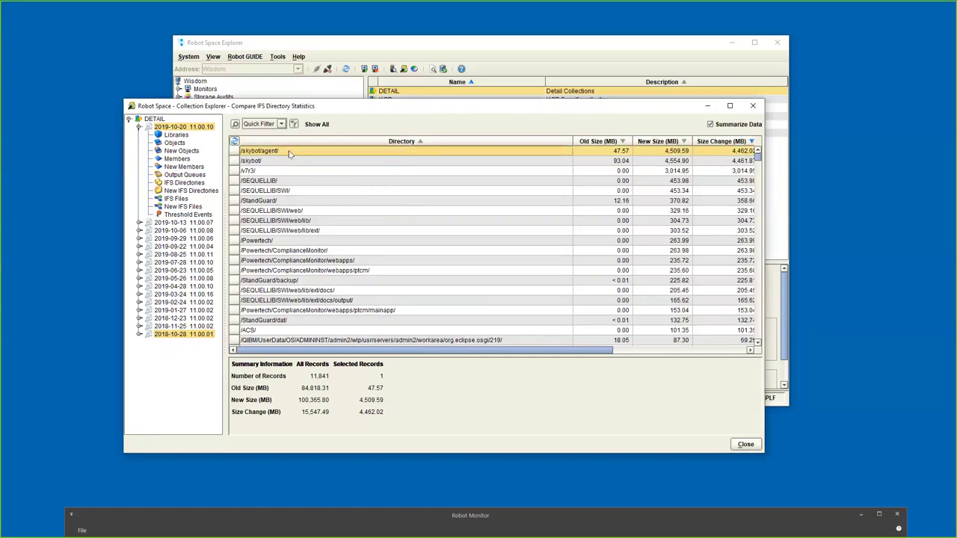
{"action": "right_click", "coordinate": [290, 154]}
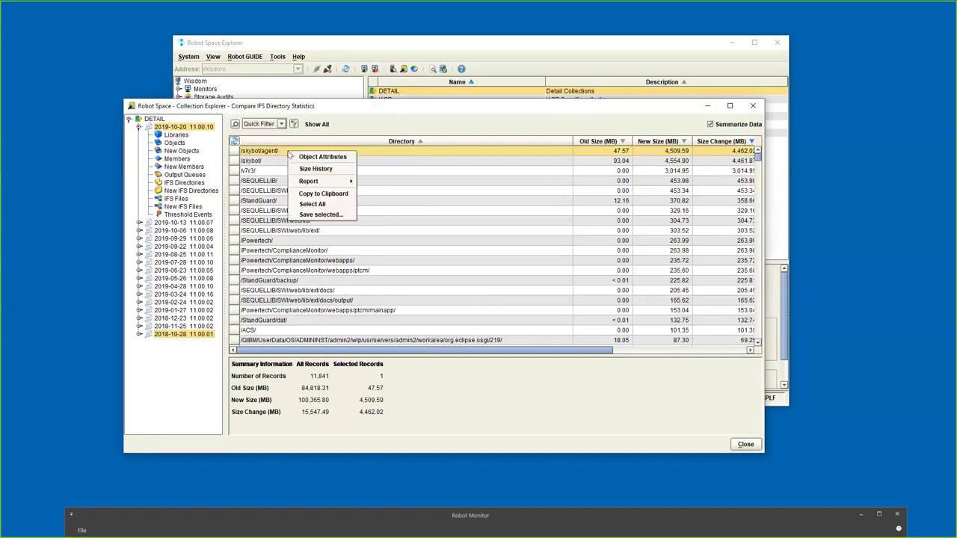
{"action": "left_click", "coordinate": [327, 170]}
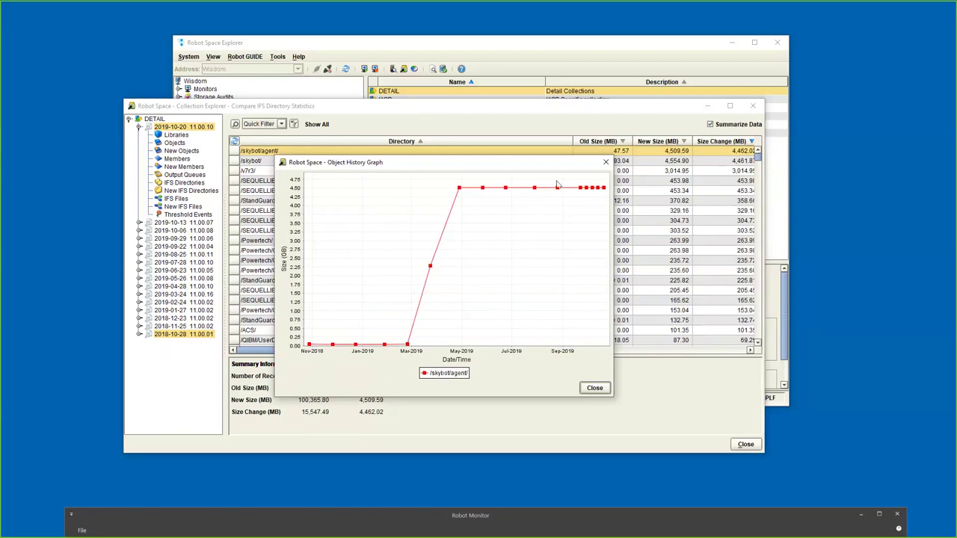
{"action": "mouse_move", "coordinate": [559, 192]}
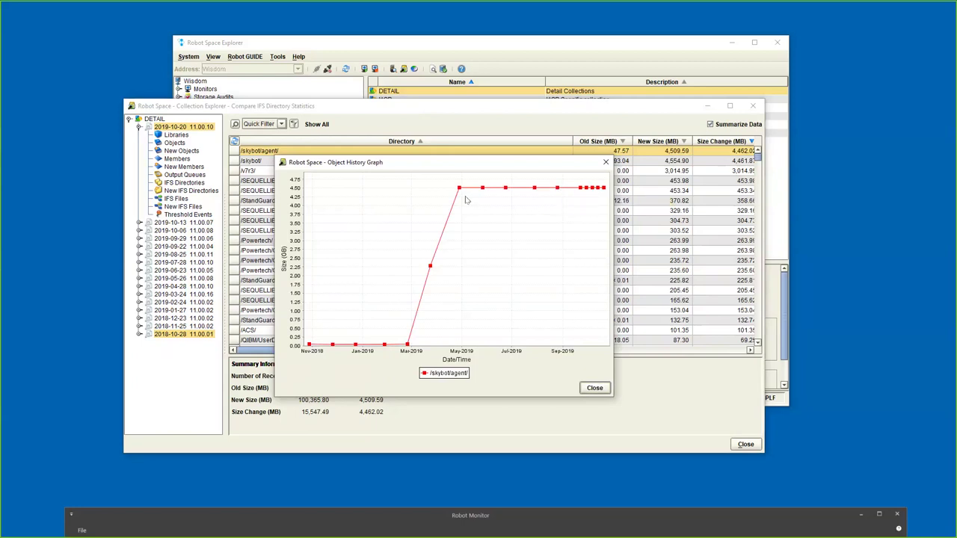
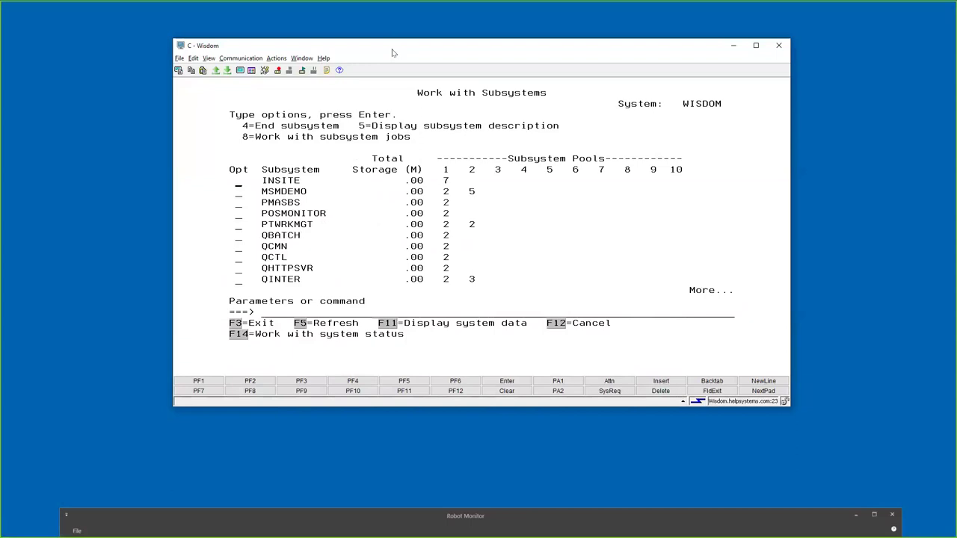
- Work with the jobs of the QHTTPSVR subsystem using option 8
{"action": "key", "text": "Tab"}
{"action": "key", "text": "Tab"}
{"action": "key", "text": "Tab"}
{"action": "key", "text": "Tab"}
{"action": "key", "text": "Tab"}
{"action": "key", "text": "Tab"}
{"action": "key", "text": "Tab"}
{"action": "key", "text": "Tab"}
{"action": "type", "text": "8"}
{"action": "key", "text": "Return"}
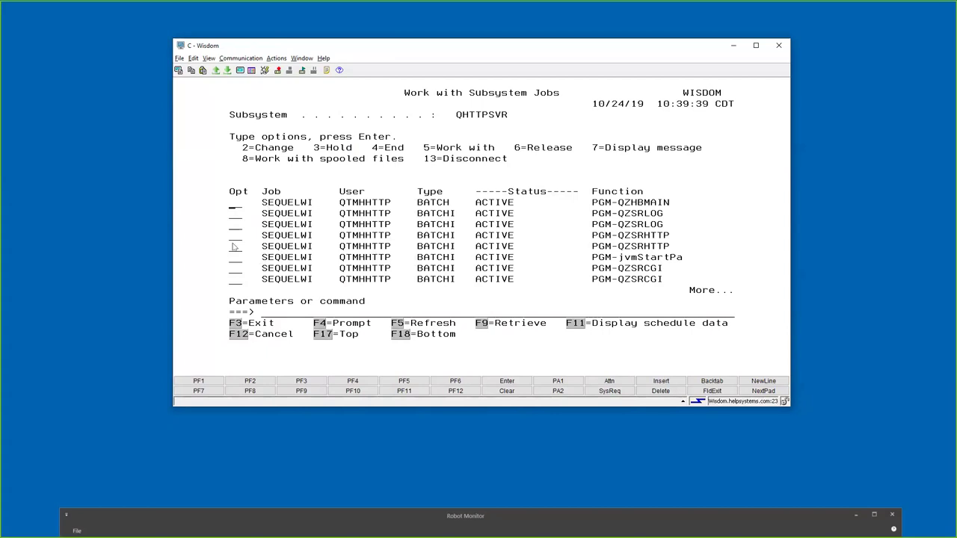
- Page through the QHTTPSVR job list from the SEQUELWI and WEBDOCS jobs back to the ADMIN jobs
{"action": "key", "text": "Page_Down"}
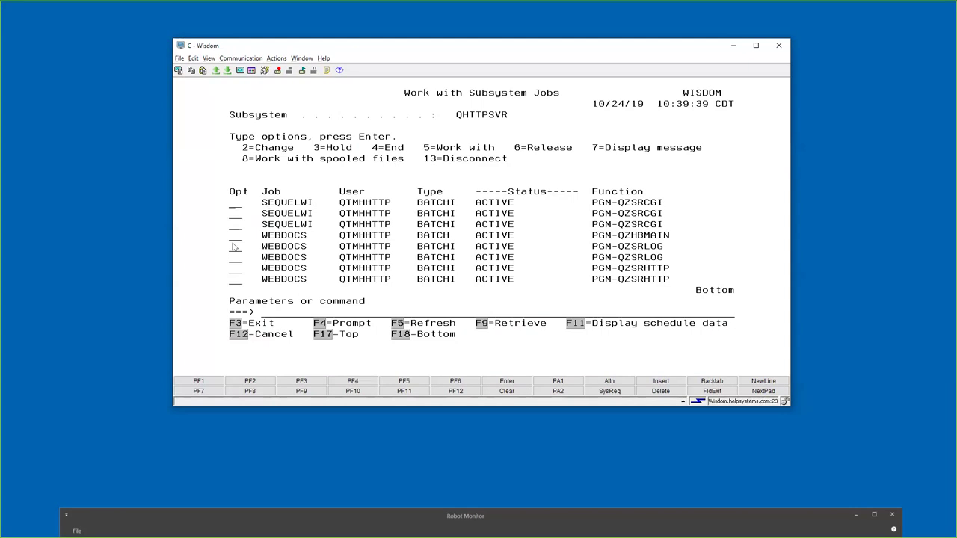
{"action": "key", "text": "Page_Down"}
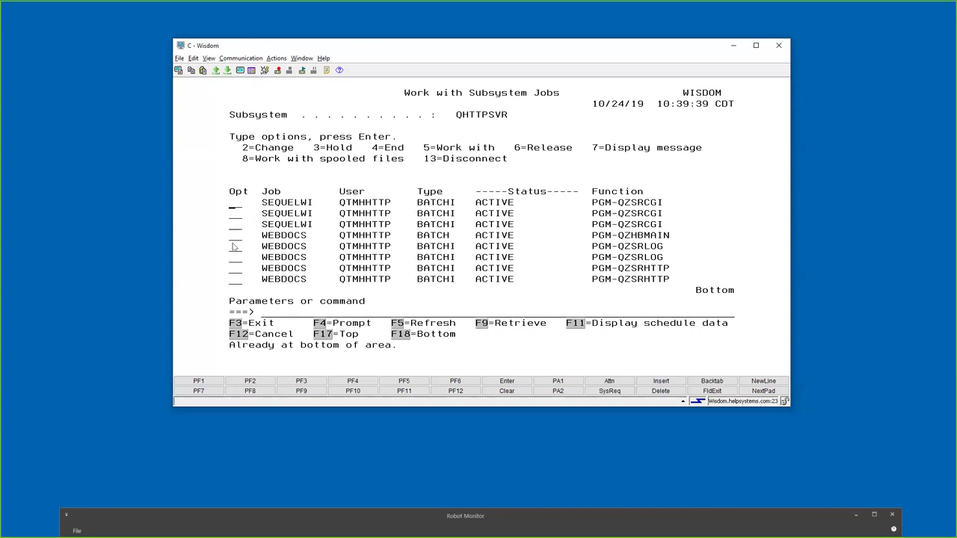
{"action": "key", "text": "Page_Up"}
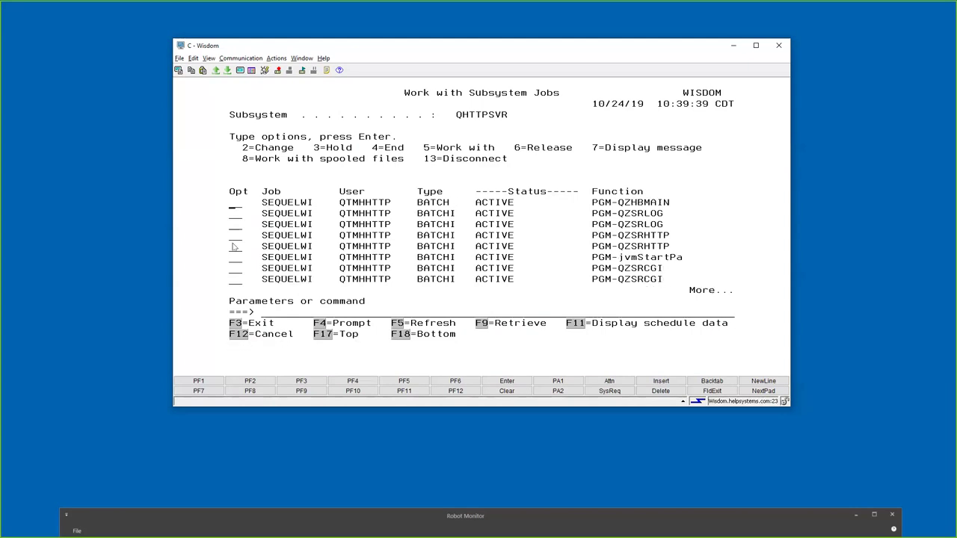
{"action": "key", "text": "Page_Up"}
{"action": "key", "text": "Page_Down"}
{"action": "key", "text": "Page_Up"}
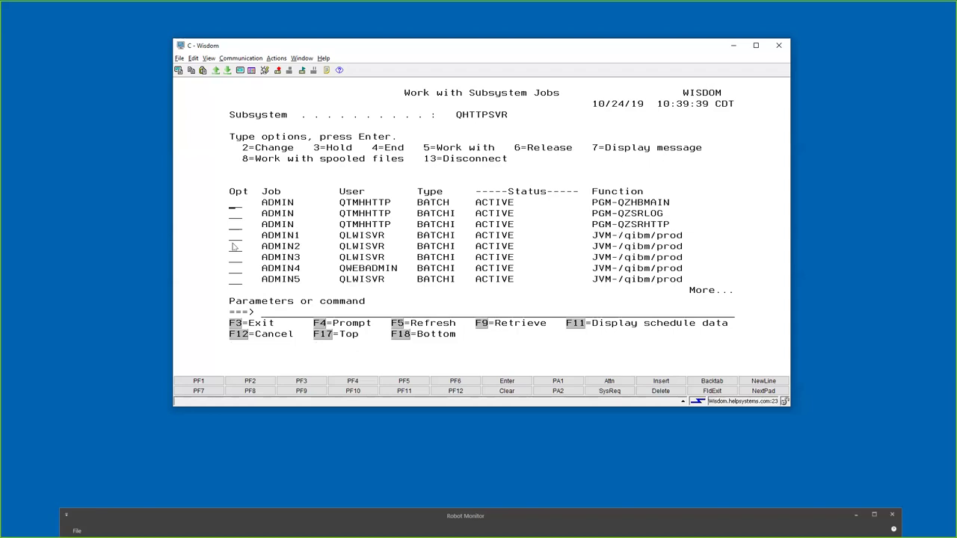
- Switch to Robot Monitor and review the actions offered for the ACADEMY QPGMR subsystem on the Production dashboard
{"action": "left_click", "coordinate": [453, 518]}
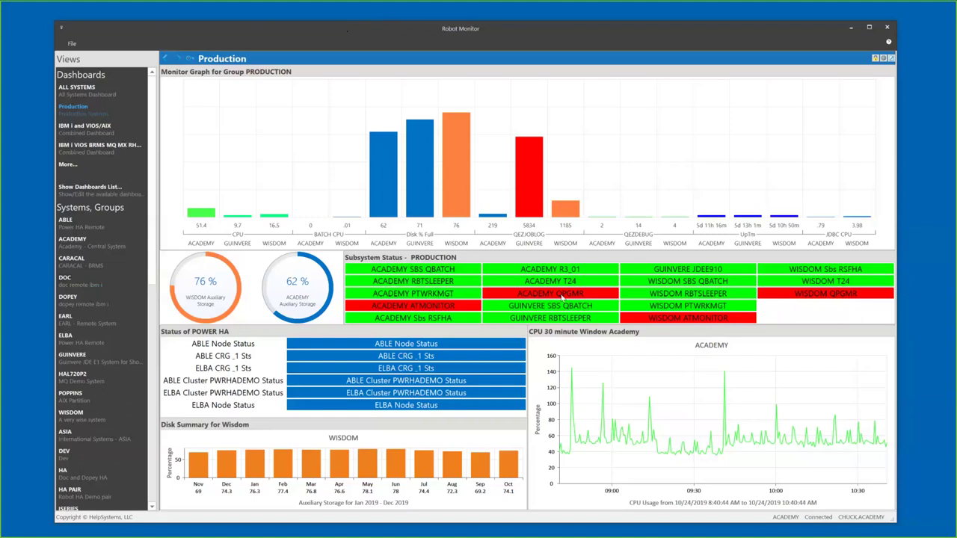
{"action": "right_click", "coordinate": [562, 296]}
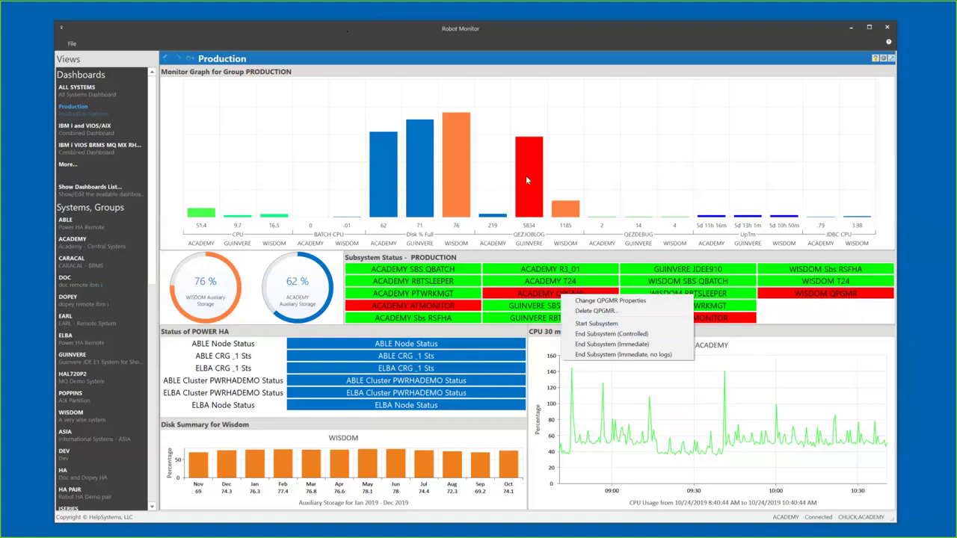
{"action": "left_click", "coordinate": [557, 162]}
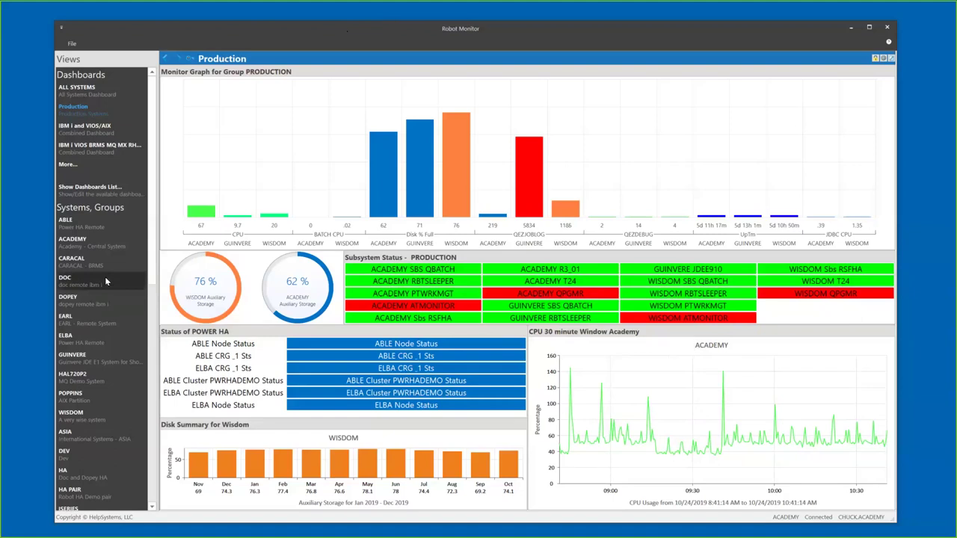
- Open the monitor view for WISDOM and expand the AppGroup data group from its repository
{"action": "left_click", "coordinate": [88, 419]}
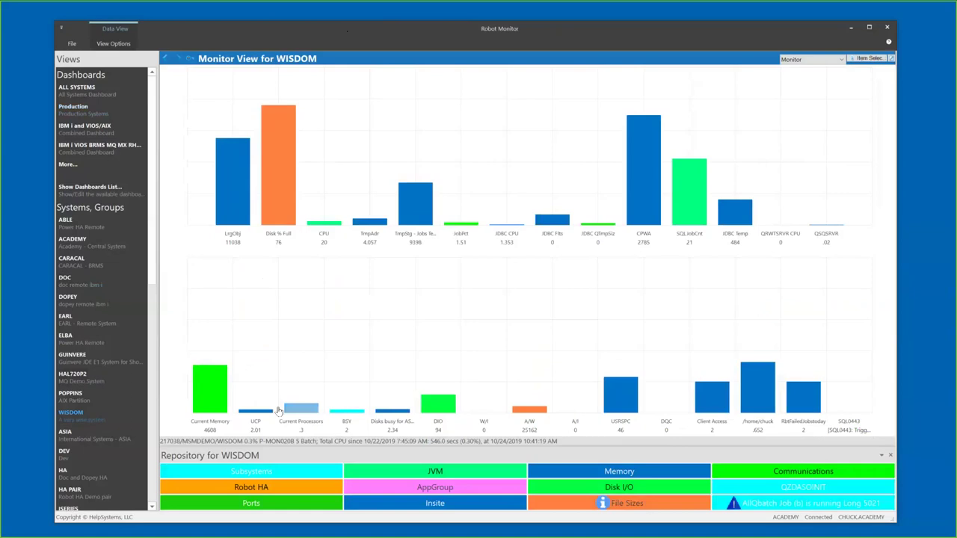
{"action": "mouse_move", "coordinate": [278, 410]}
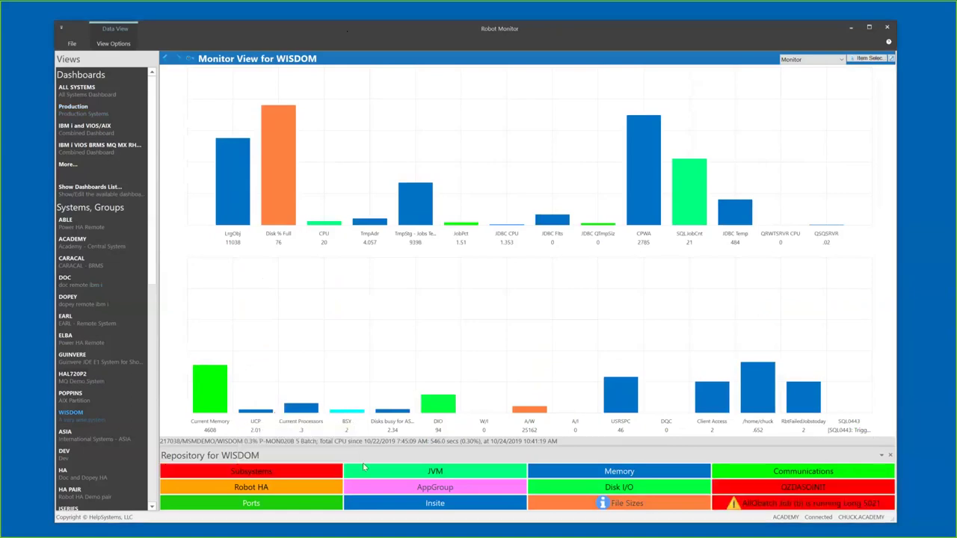
{"action": "mouse_move", "coordinate": [438, 490]}
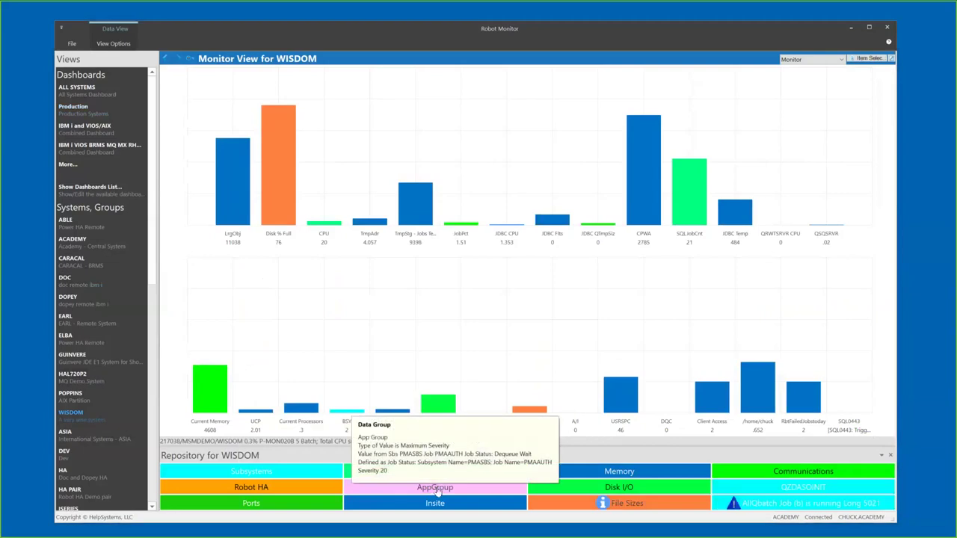
{"action": "left_click", "coordinate": [438, 490]}
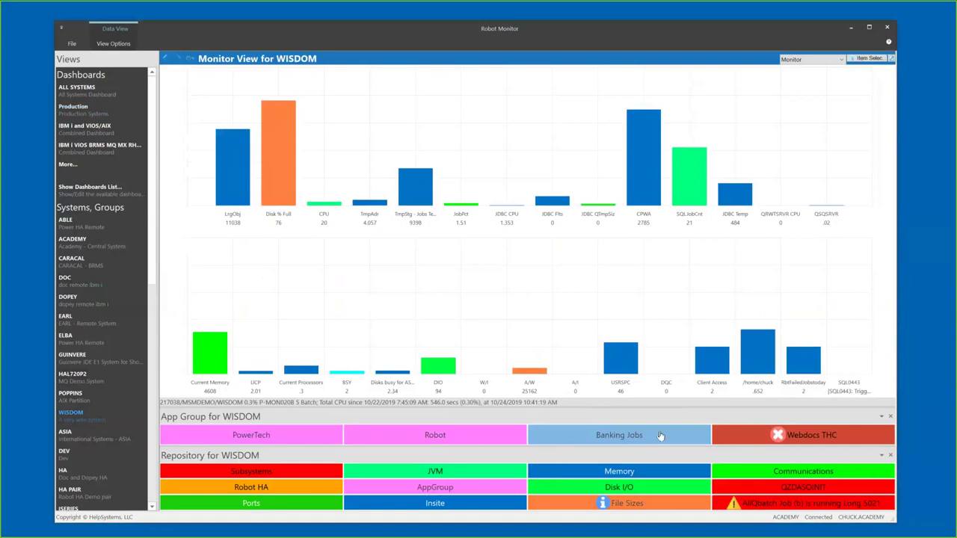
- Expand the Webdocs THC group into Web Services and examine its Webdocs THC, SequelWI JobCnt and QHTTPSVR elements
{"action": "mouse_move", "coordinate": [805, 442]}
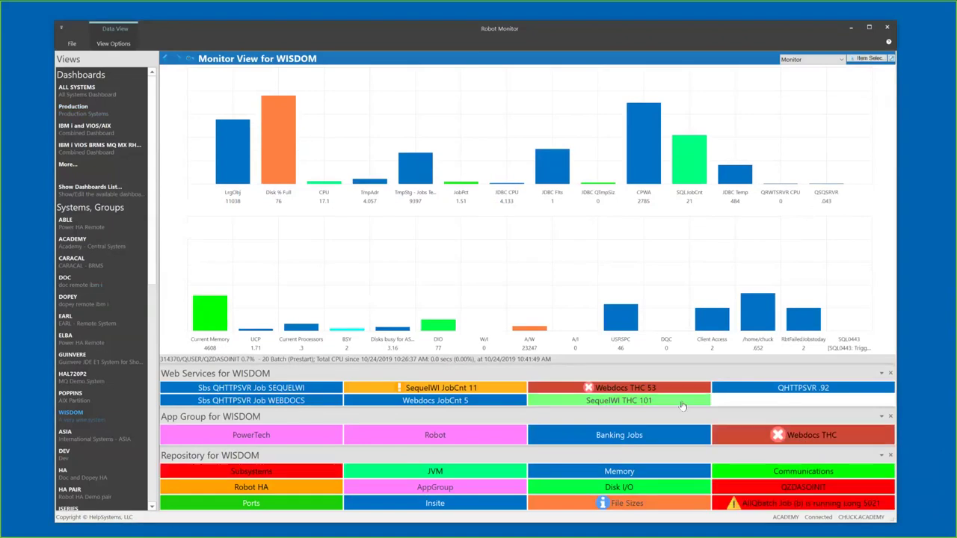
{"action": "mouse_move", "coordinate": [650, 392]}
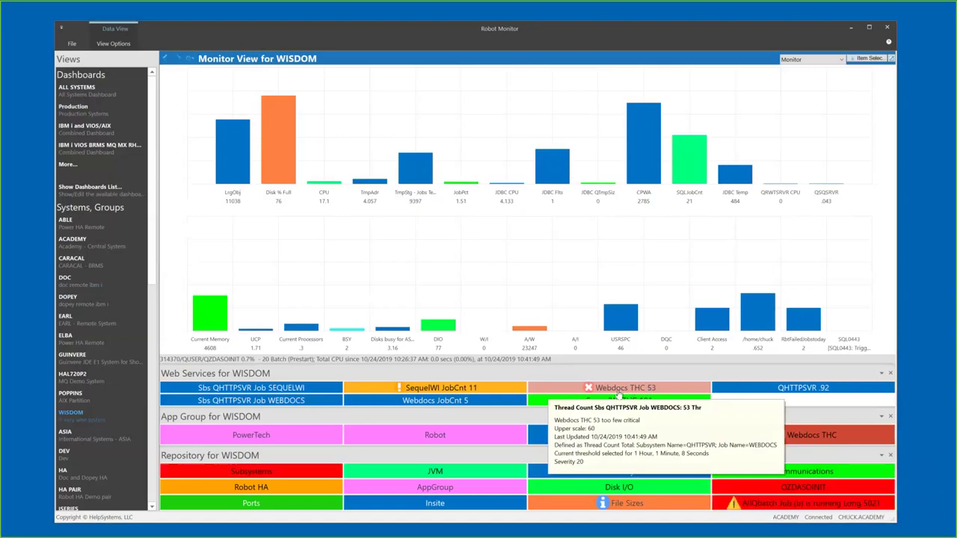
{"action": "mouse_move", "coordinate": [597, 403]}
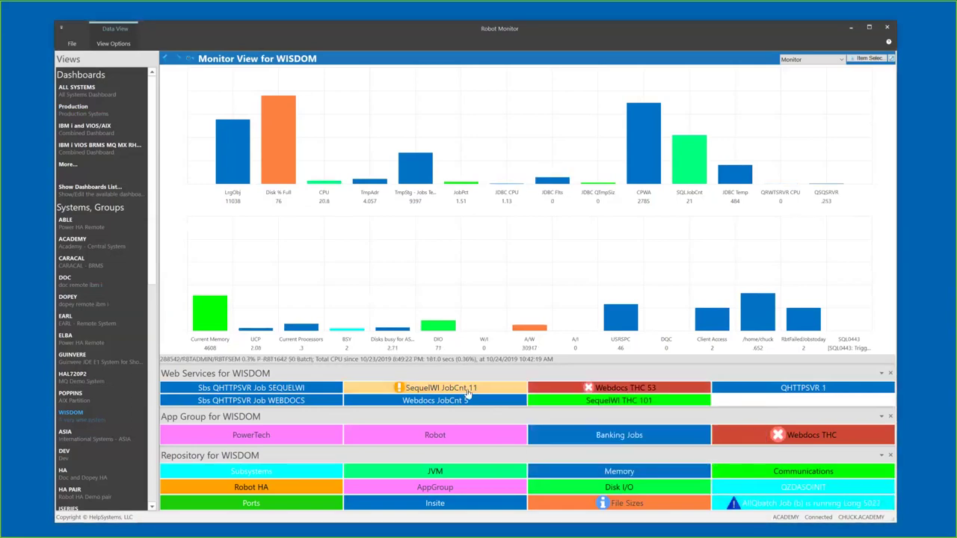
{"action": "mouse_move", "coordinate": [468, 392]}
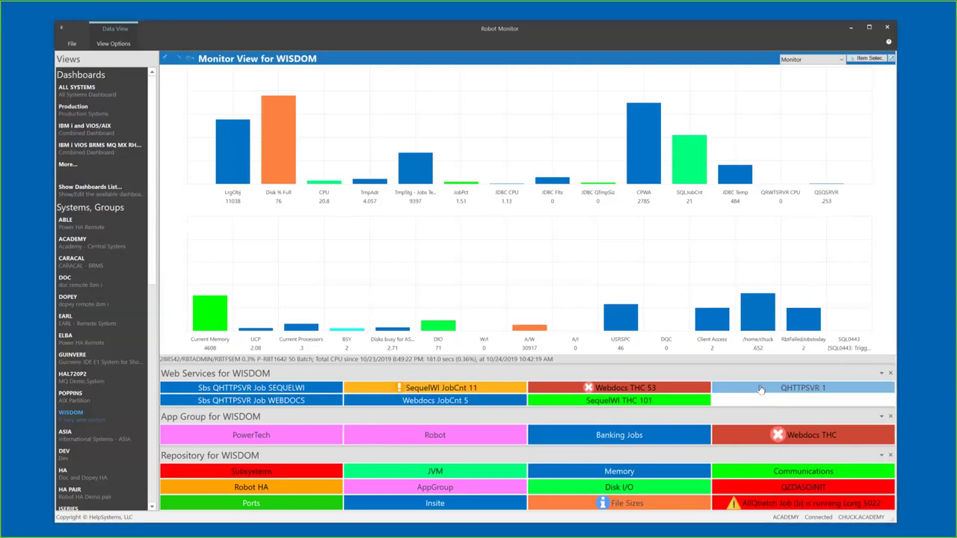
{"action": "mouse_move", "coordinate": [761, 389]}
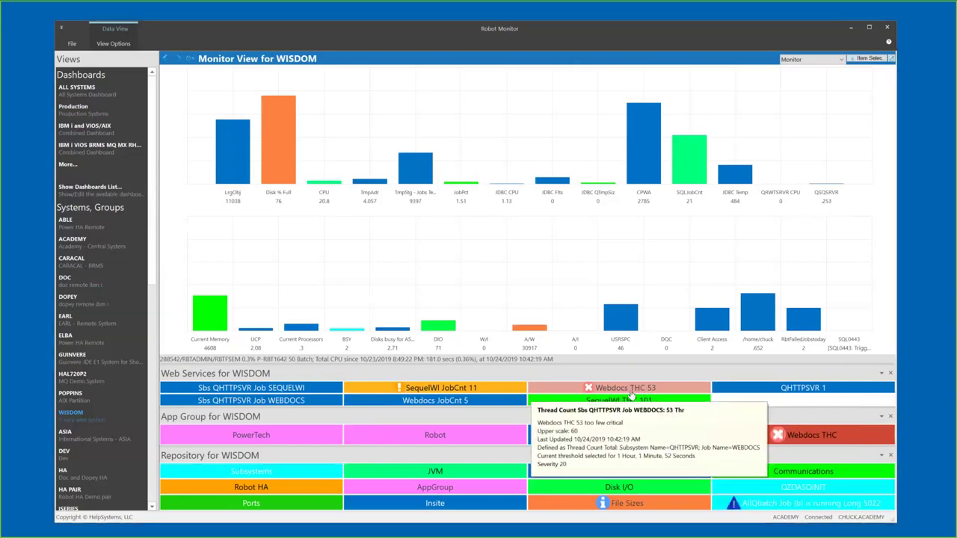
- Open the short-term history of the Webdocs THC thread count, switch it to History Summary and inspect the monthly values
{"action": "double_click", "coordinate": [633, 391]}
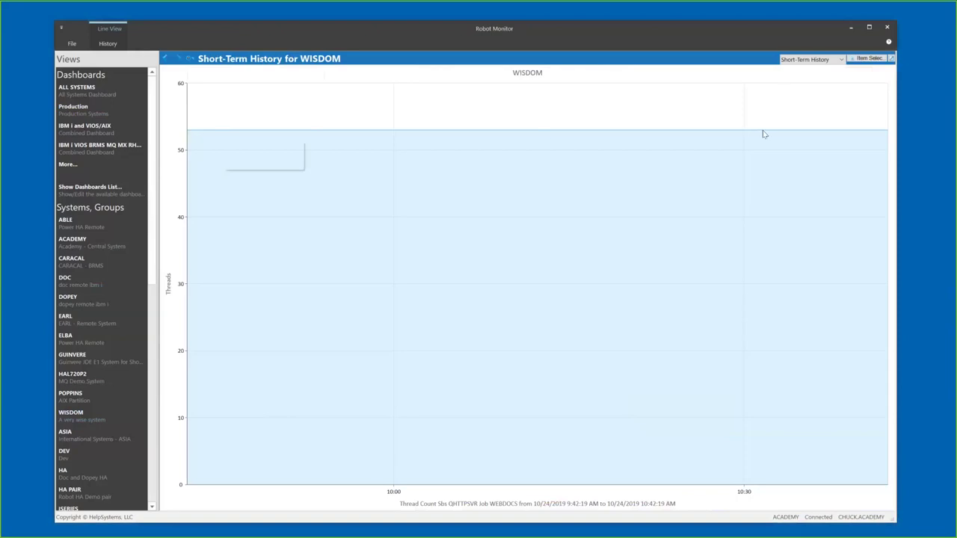
{"action": "left_click", "coordinate": [798, 61]}
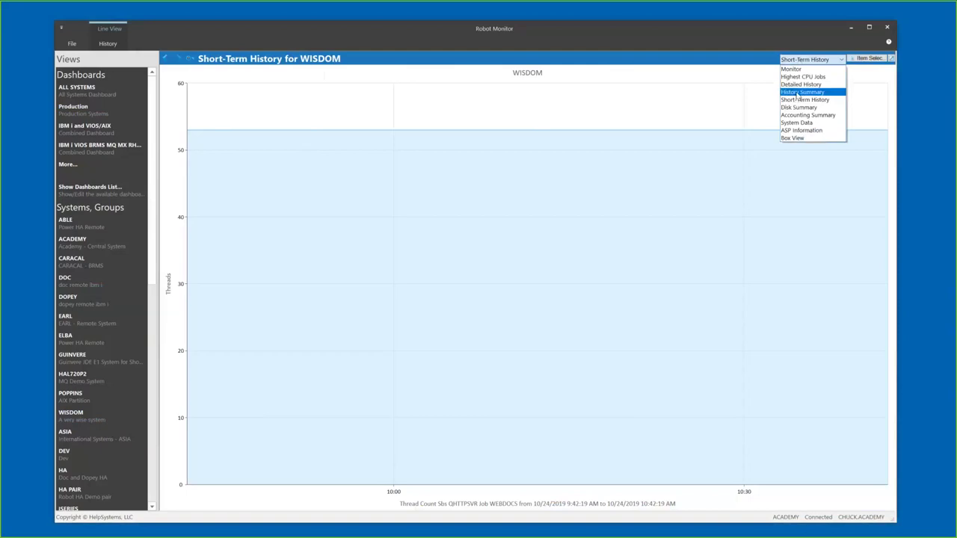
{"action": "left_click", "coordinate": [798, 92]}
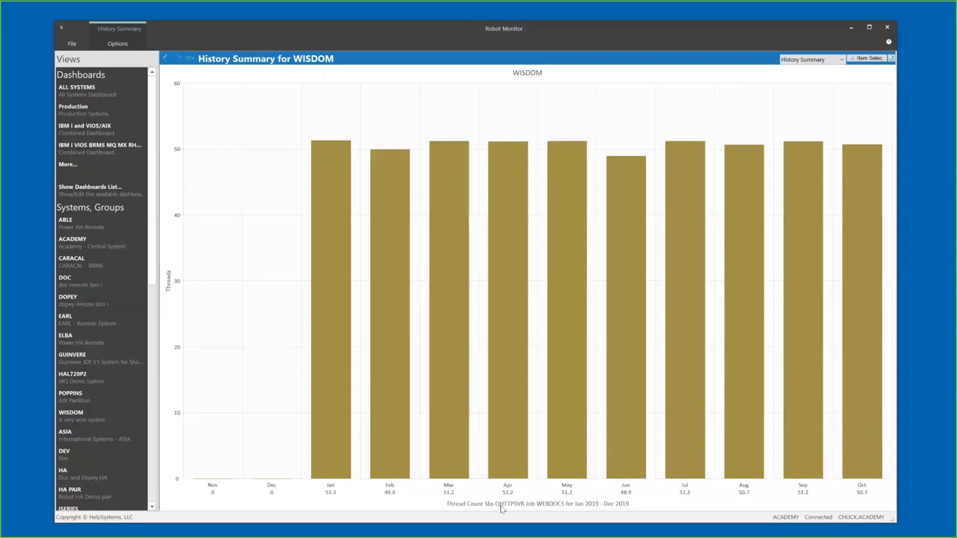
{"action": "mouse_move", "coordinate": [250, 492]}
{"action": "mouse_move", "coordinate": [343, 456]}
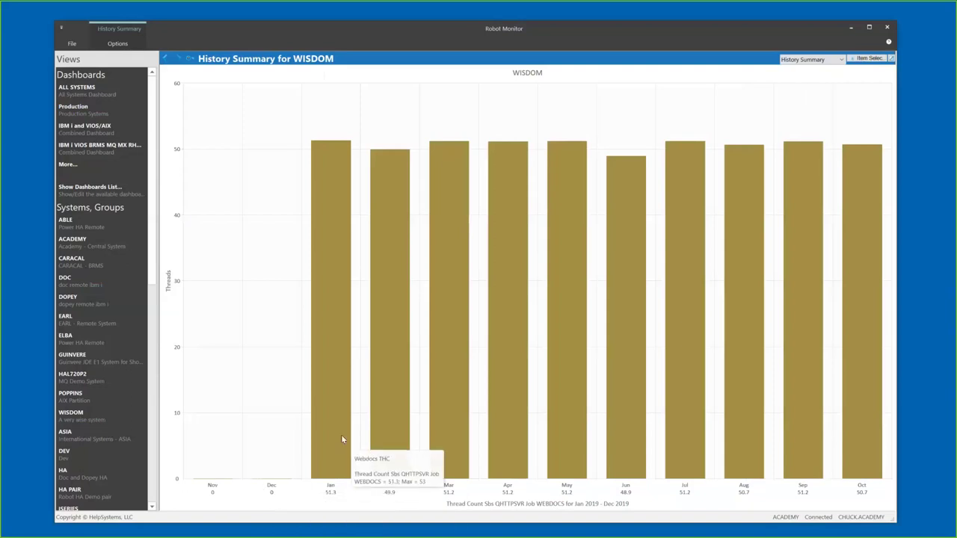
{"action": "mouse_move", "coordinate": [785, 148]}
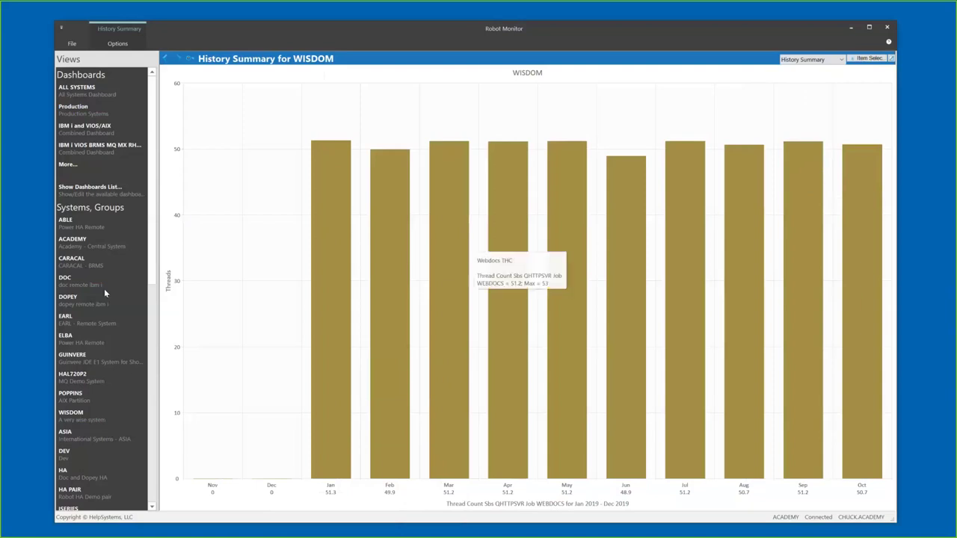
{"action": "scroll", "coordinate": [102, 299], "scroll_direction": "down", "scroll_amount": 2}
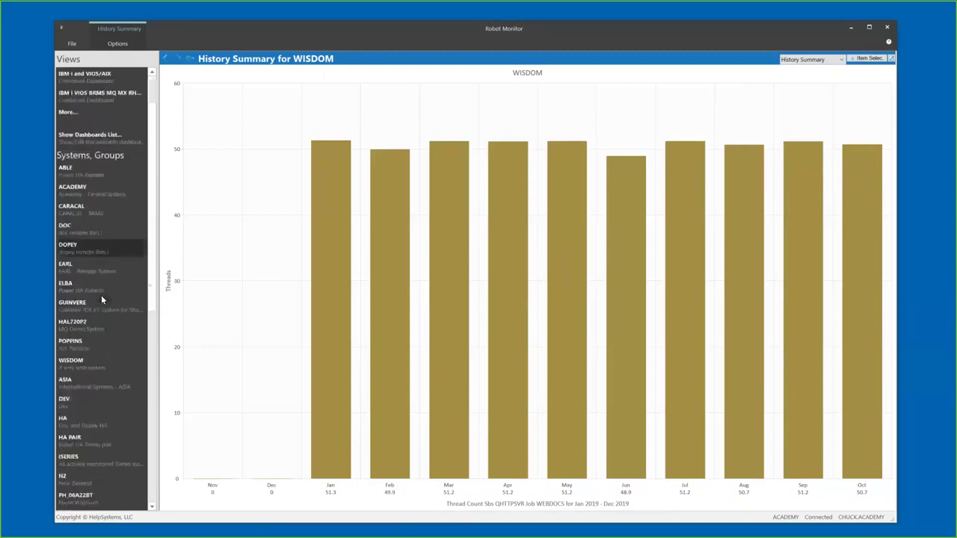
- Open the monitor view for the HA PAIR group and examine the QHTTPSVR and Java CPU bars under HTTP Performance
{"action": "left_click", "coordinate": [106, 440]}
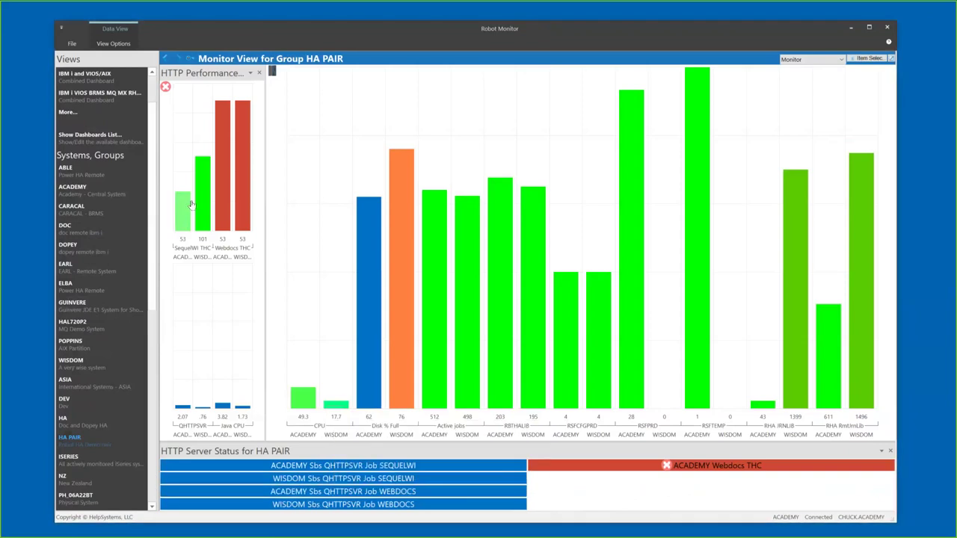
{"action": "mouse_move", "coordinate": [179, 222]}
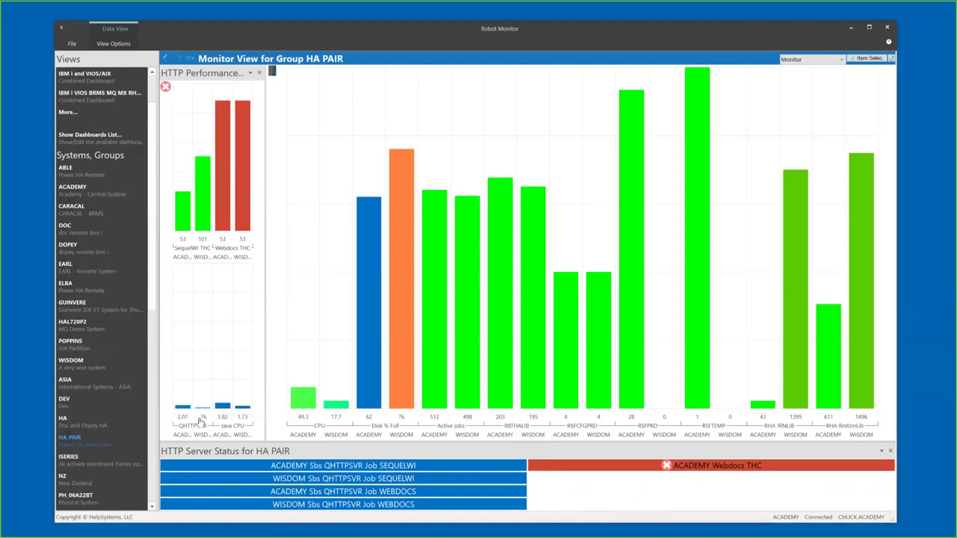
{"action": "mouse_move", "coordinate": [198, 421]}
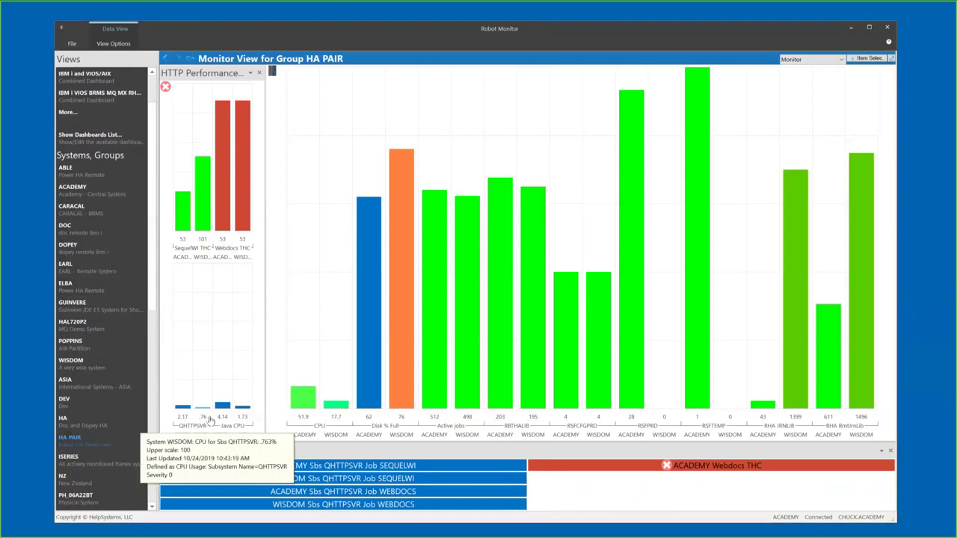
{"action": "mouse_move", "coordinate": [241, 418]}
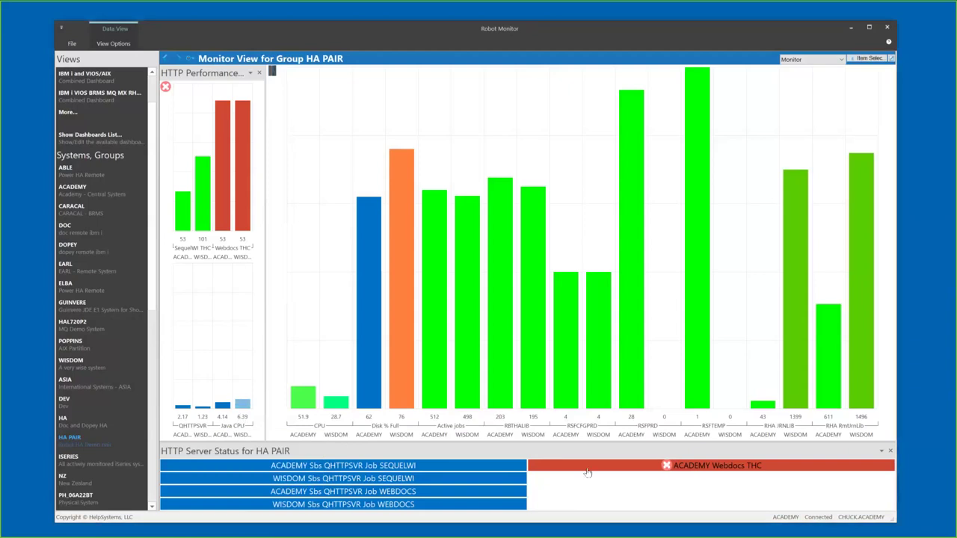
- Switch from the HA PAIR group to the monitor view for the WISDOM system
{"action": "left_click", "coordinate": [792, 60]}
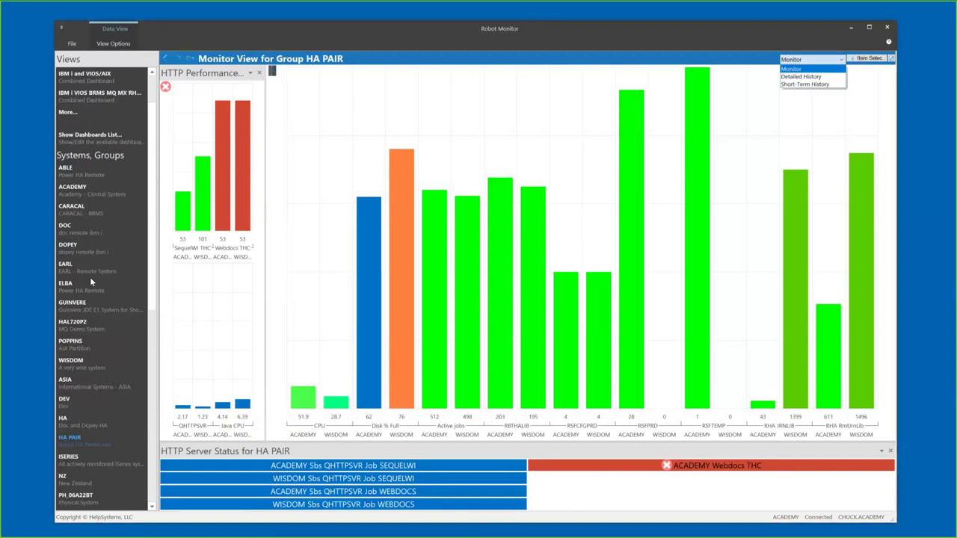
{"action": "left_click", "coordinate": [85, 359]}
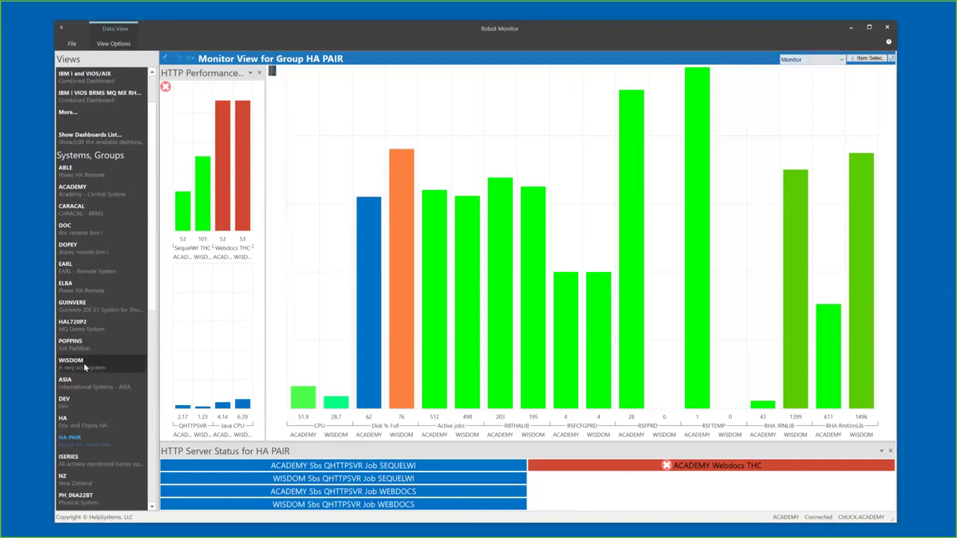
{"action": "left_click", "coordinate": [84, 365]}
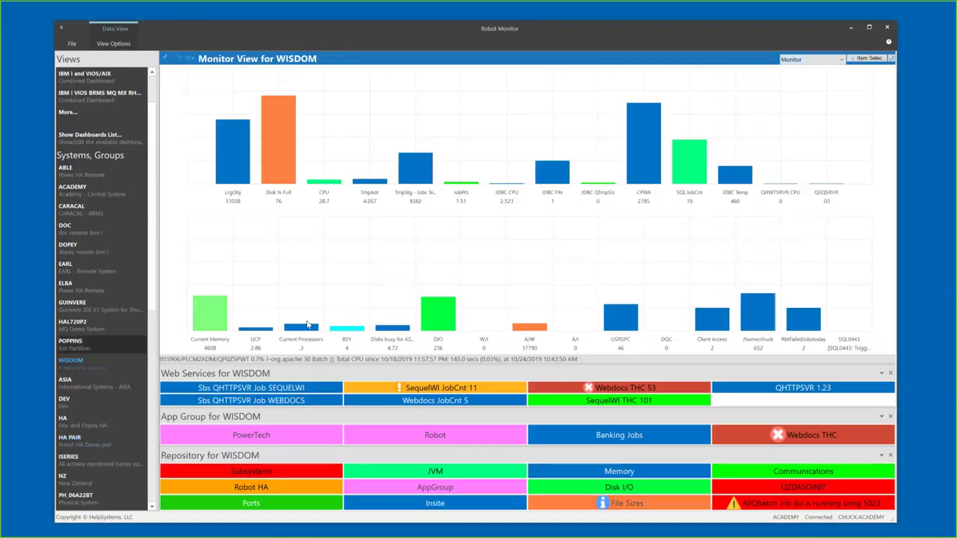
- Open the Disk Summary for WISDOM and chart the used space by directories instead of libraries
{"action": "left_click", "coordinate": [800, 61]}
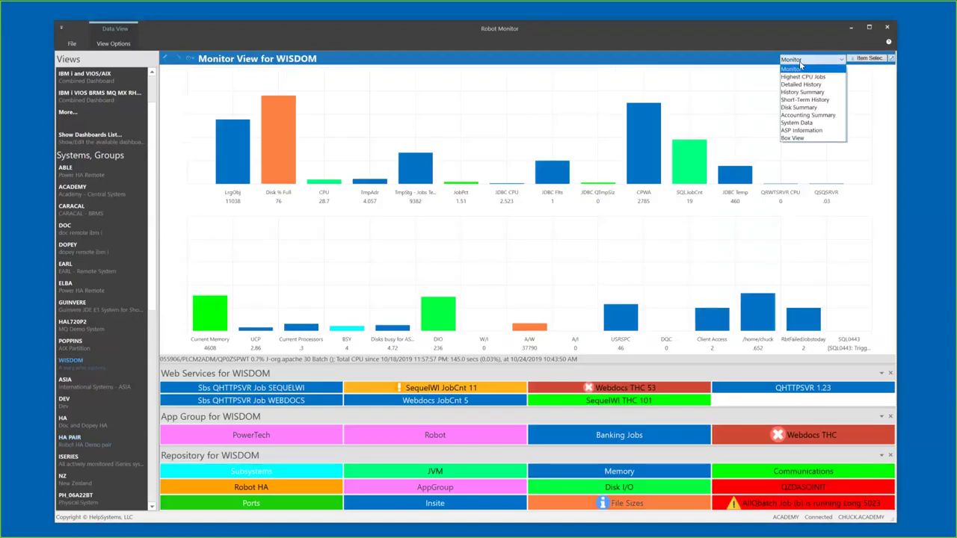
{"action": "left_click", "coordinate": [798, 107]}
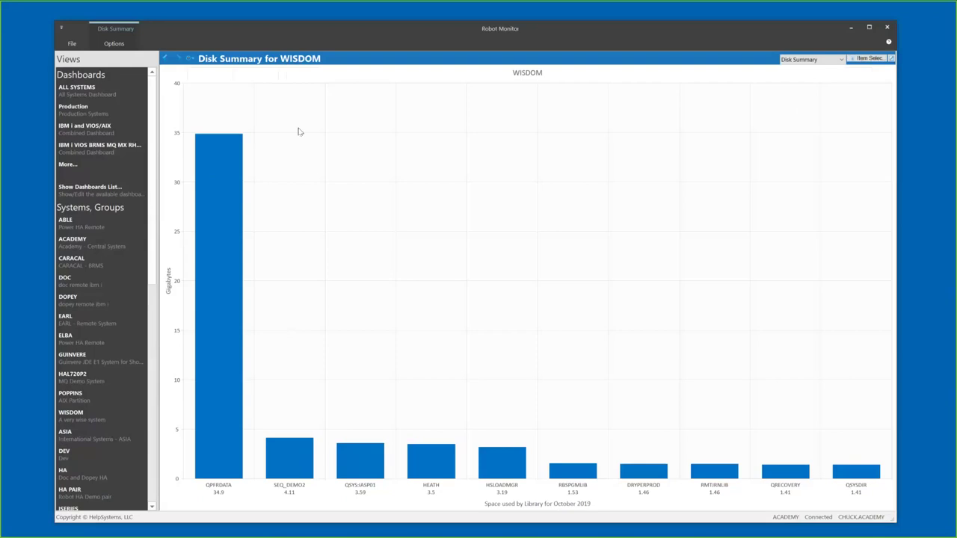
{"action": "left_click", "coordinate": [114, 44]}
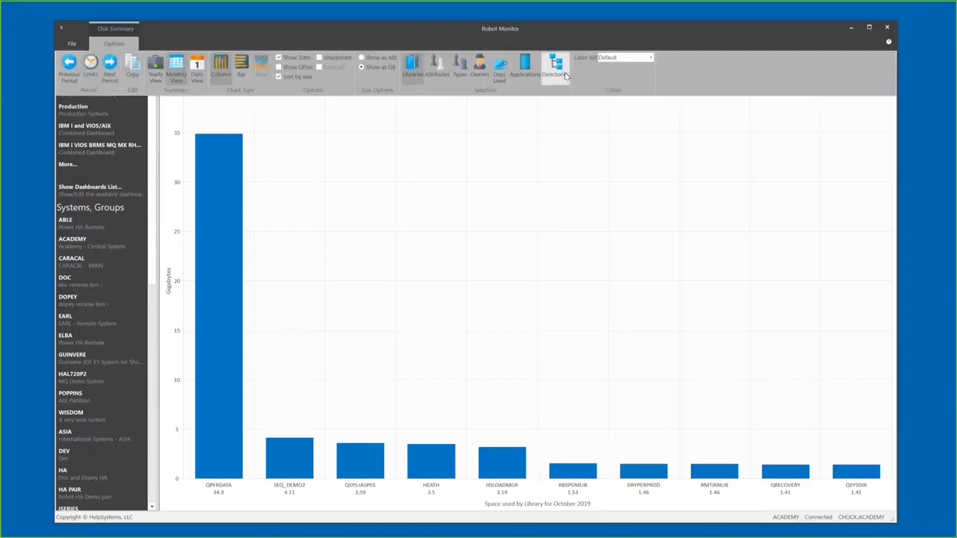
{"action": "left_click", "coordinate": [559, 74]}
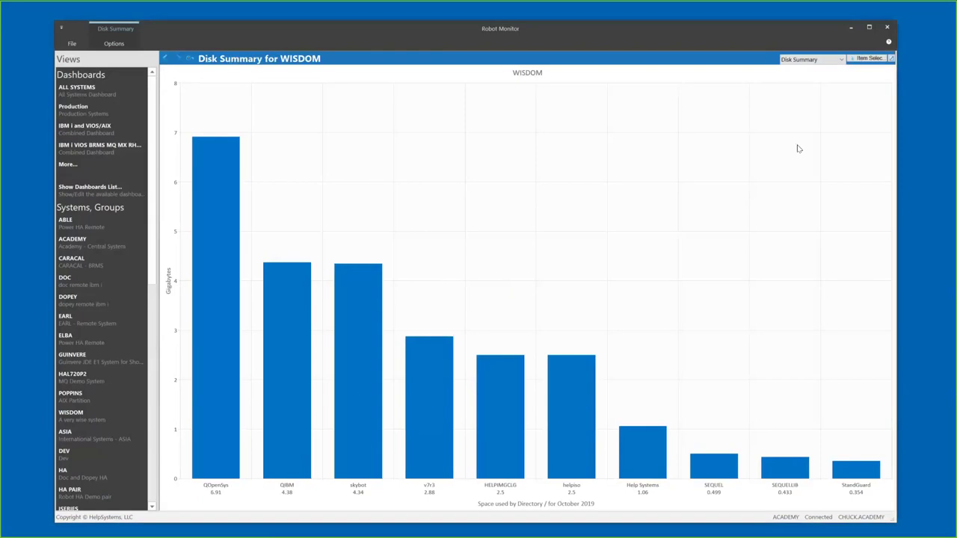
- Drill down into the skybot directory and show its disk usage in the yearly view
{"action": "left_click", "coordinate": [355, 357]}
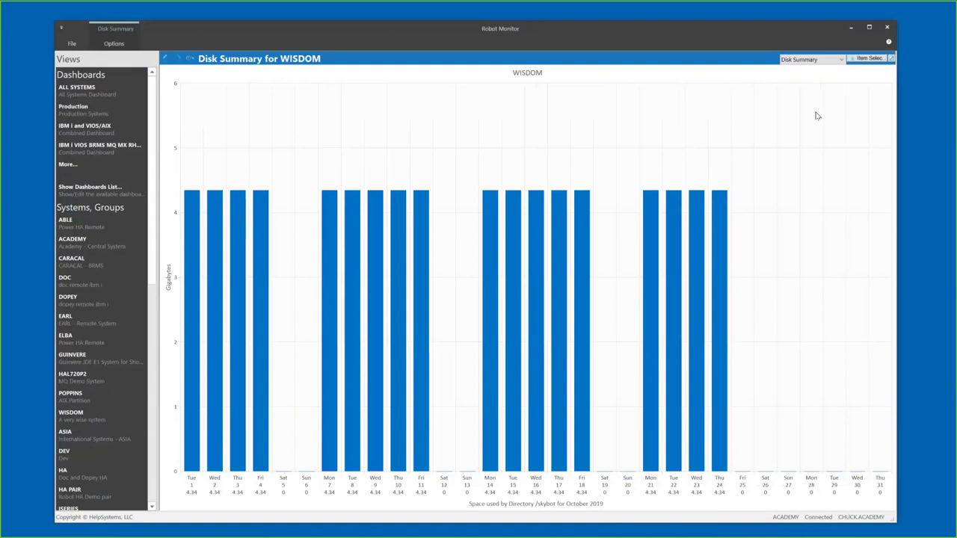
{"action": "left_click", "coordinate": [111, 43]}
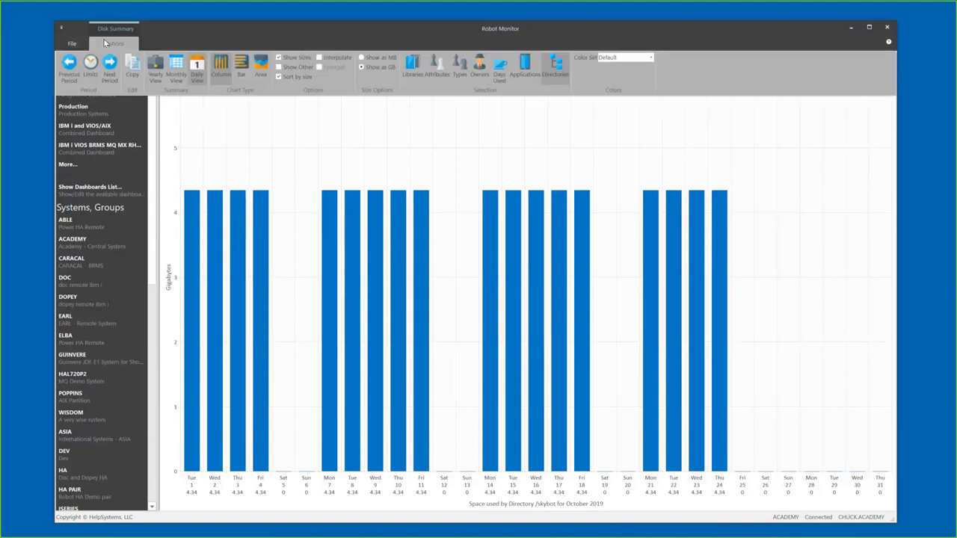
{"action": "left_click", "coordinate": [155, 71]}
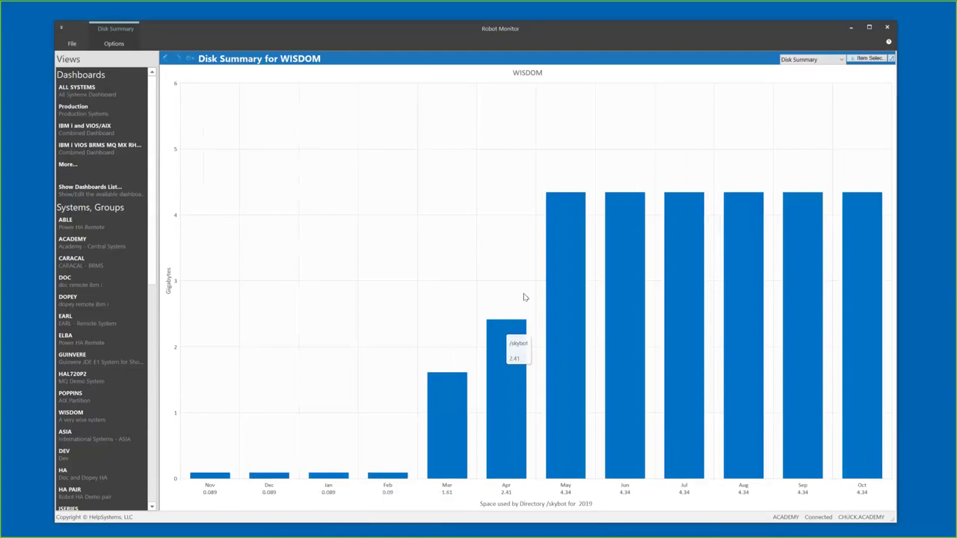